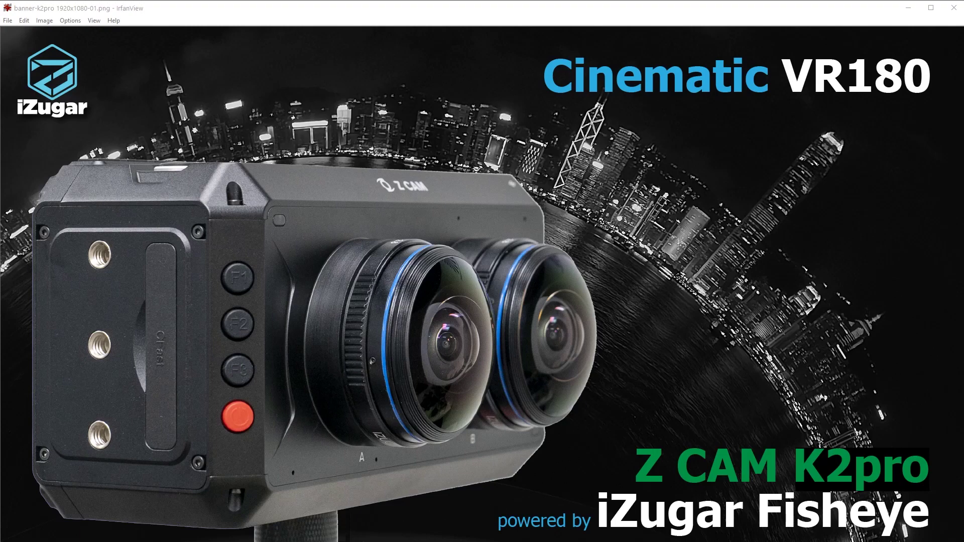
Minimize IrfanView and place the 'denoised' clips folder window over the empty Mistika VR project.
{"action": "left_click", "coordinate": [908, 7]}
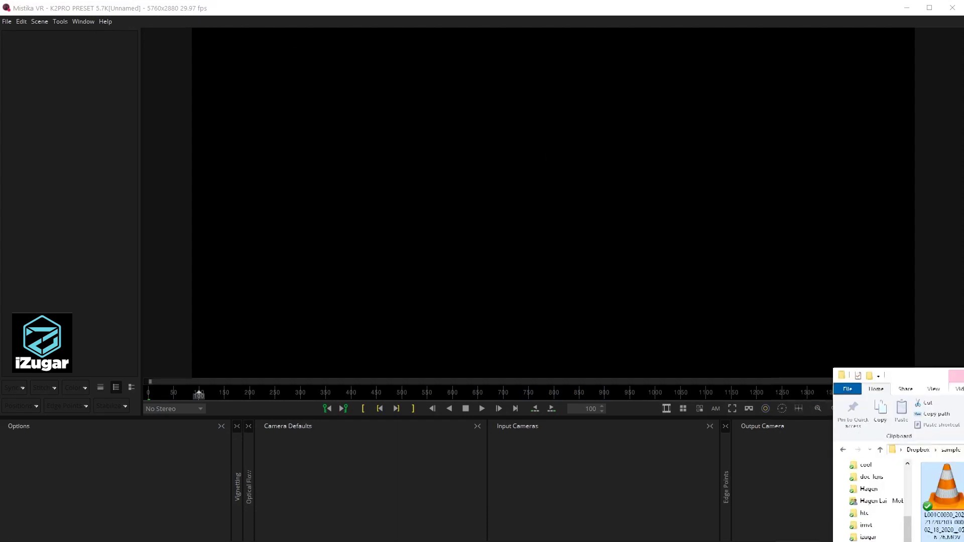
{"action": "left_click_drag", "start_coordinate": [963, 364], "coordinate": [759, 148]}
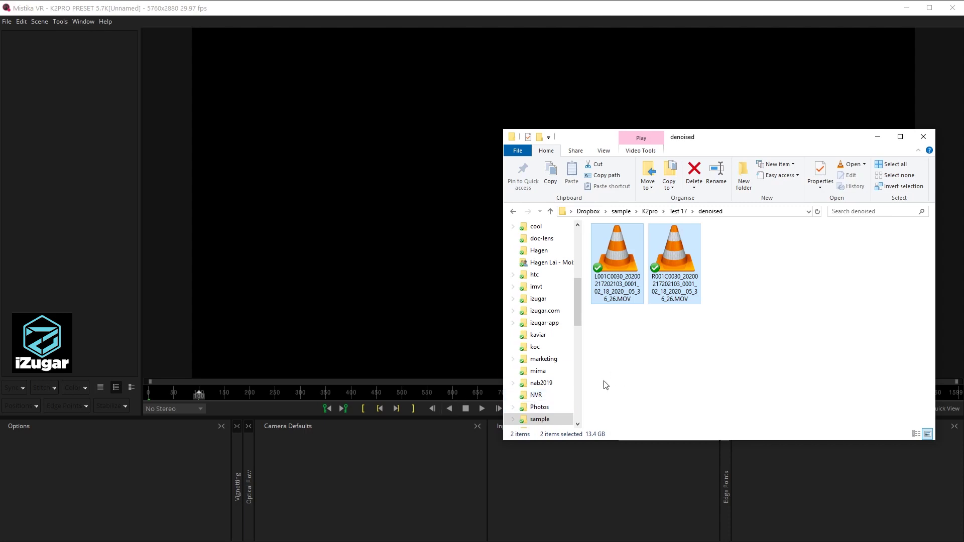
Select both denoised left and right MOV clips and drag them into Mistika VR.
{"action": "left_click", "coordinate": [625, 345]}
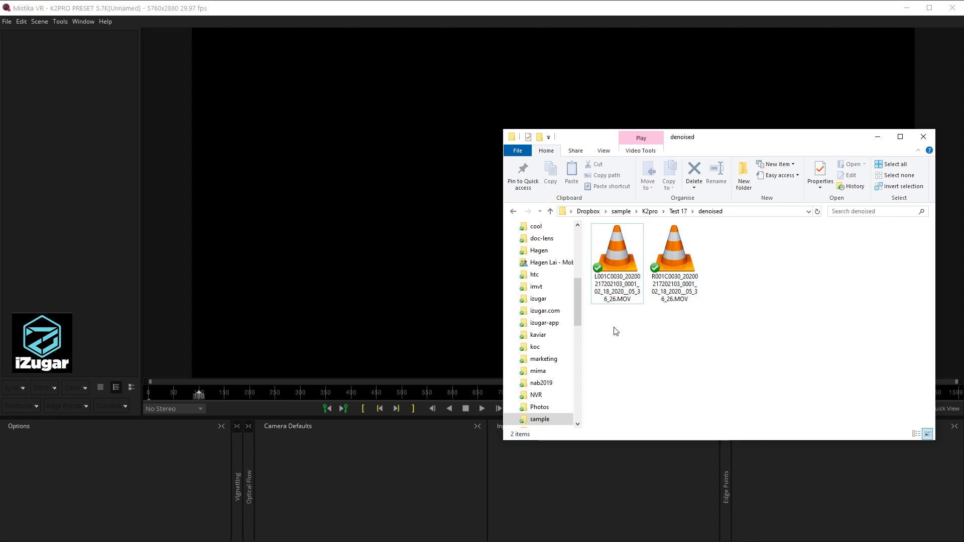
{"action": "mouse_move", "coordinate": [601, 288]}
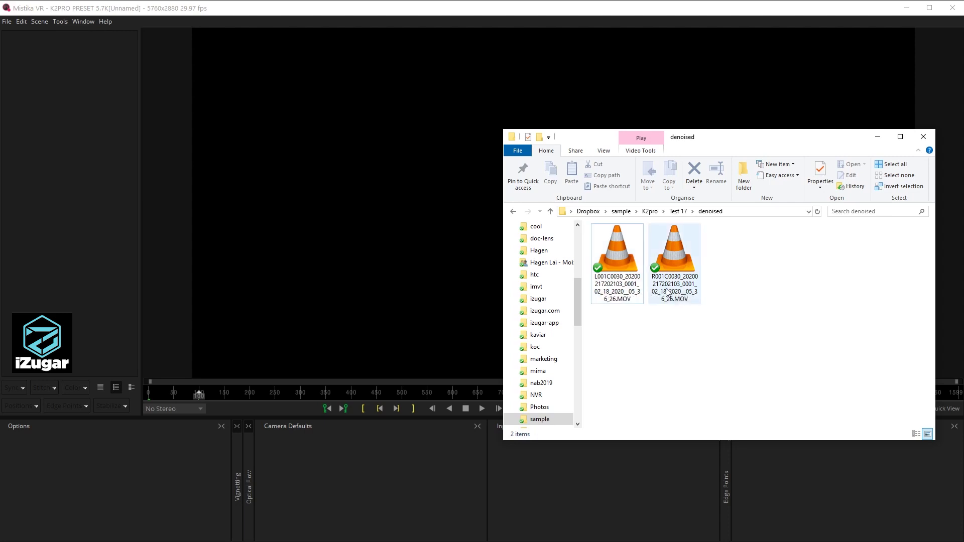
{"action": "mouse_move", "coordinate": [655, 289]}
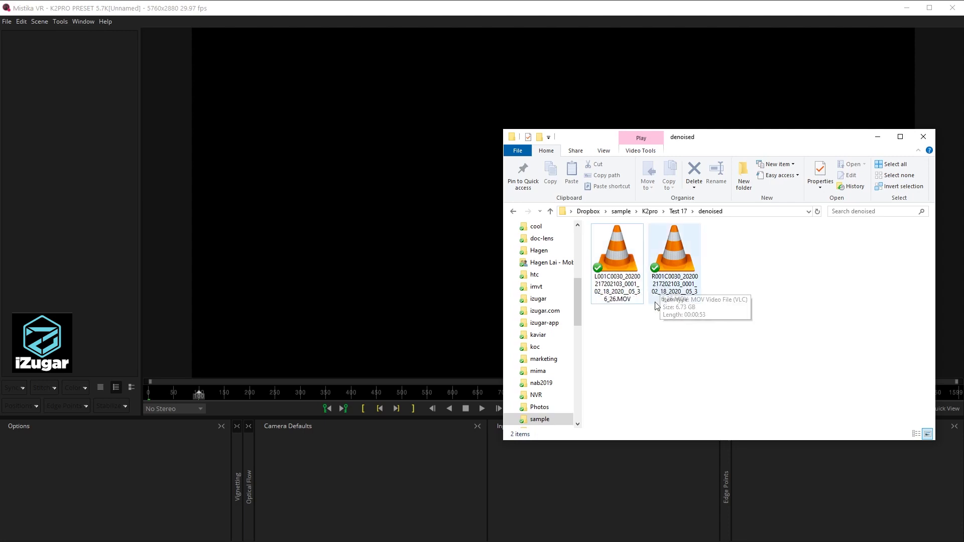
{"action": "left_click_drag", "start_coordinate": [696, 323], "coordinate": [103, 174]}
{"action": "mouse_move", "coordinate": [622, 256]}
Continue Camera Stack Options with 2 files per segment and the Z CAM K2pro default preset.
{"action": "left_click", "coordinate": [877, 137]}
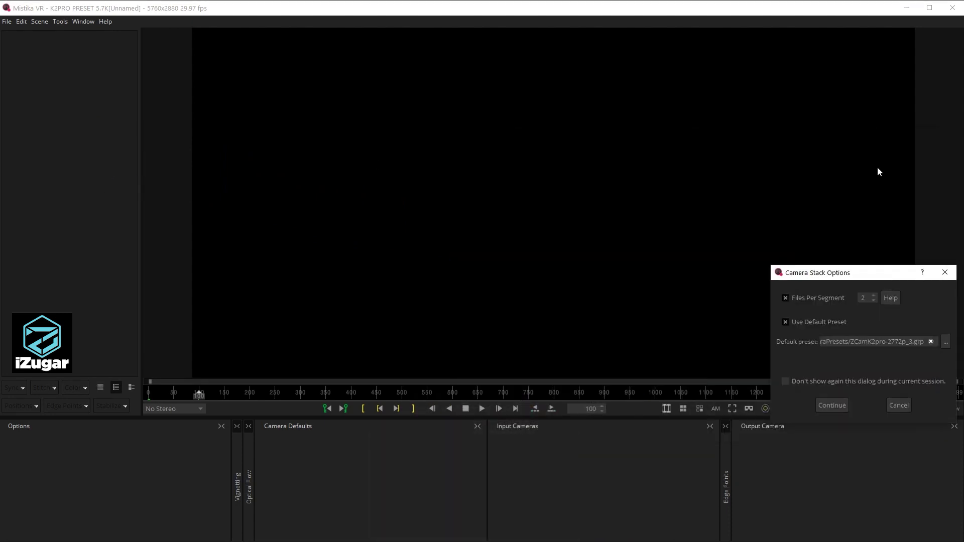
{"action": "left_click_drag", "start_coordinate": [861, 268], "coordinate": [629, 109]}
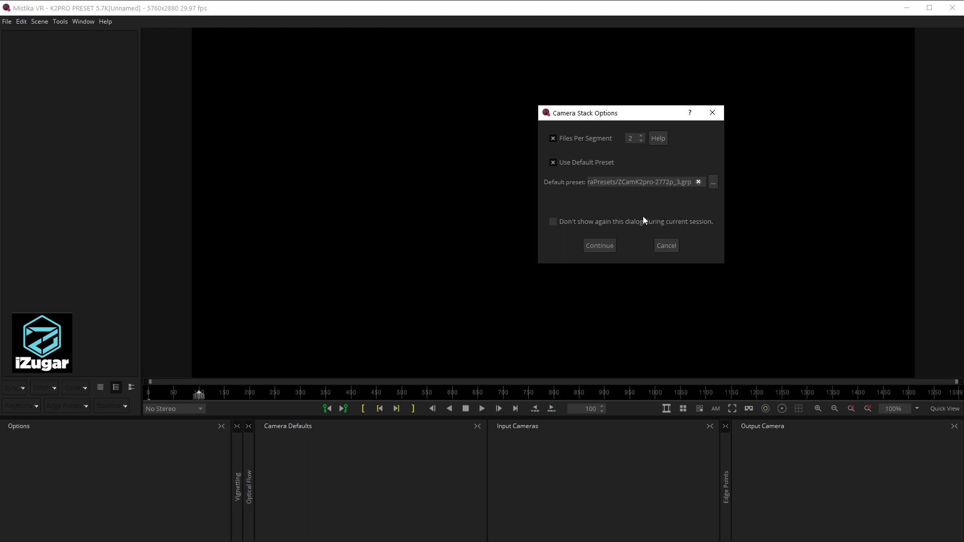
{"action": "left_click", "coordinate": [607, 248]}
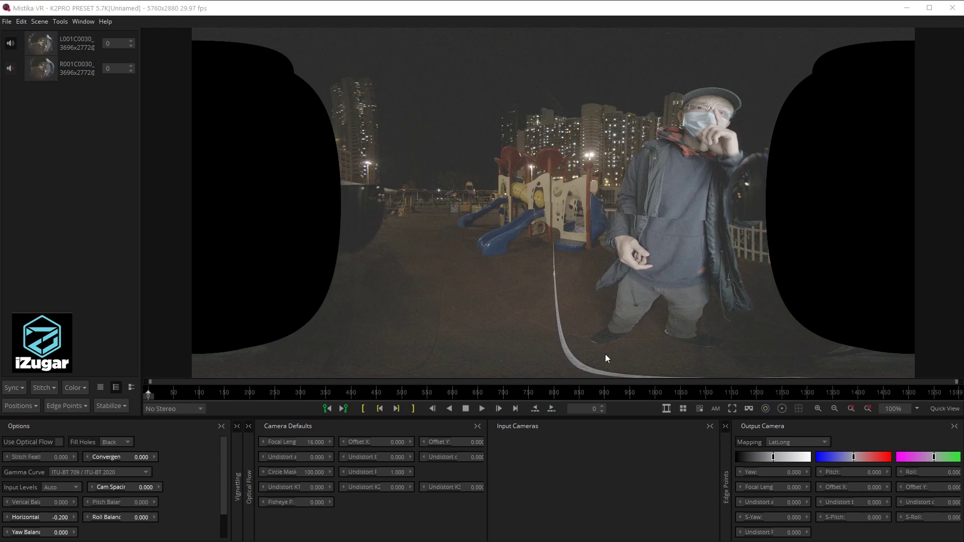
After the import finishes, enter frame 100 in the current frame field.
{"action": "left_click", "coordinate": [591, 408]}
{"action": "type", "text": "5"}
{"action": "key", "text": "Return"}
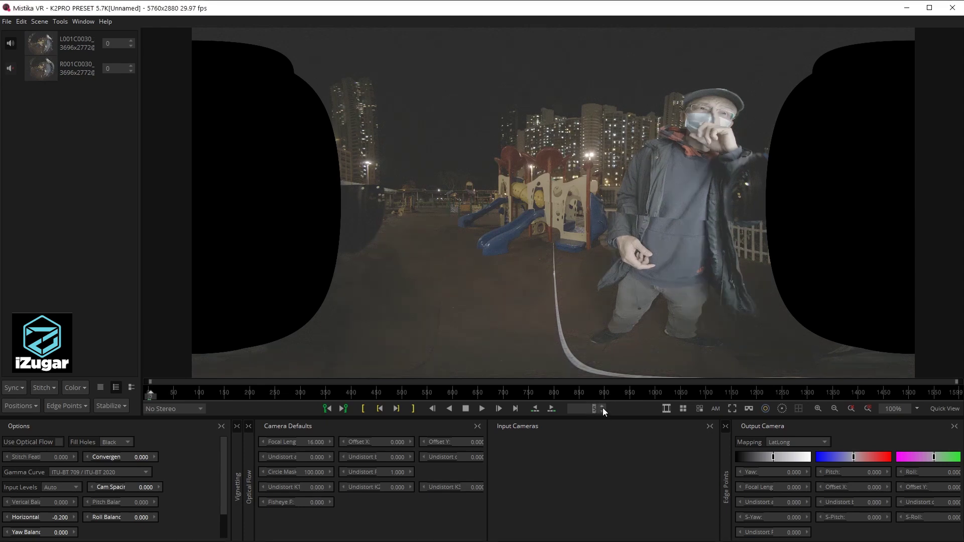
Confirm the jump to frame 100 and set the output camera pitch to 2.400.
{"action": "key", "text": "Return"}
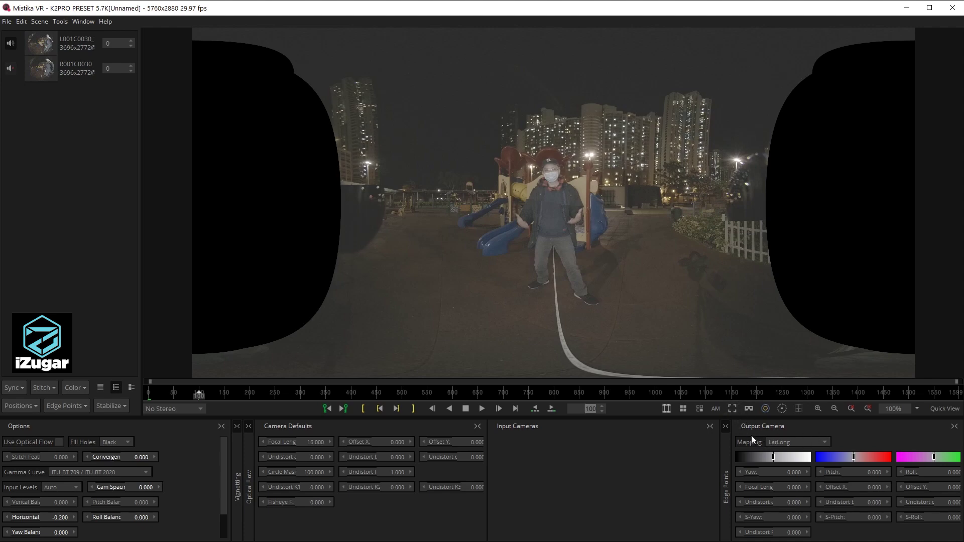
{"action": "left_click", "coordinate": [887, 471]}
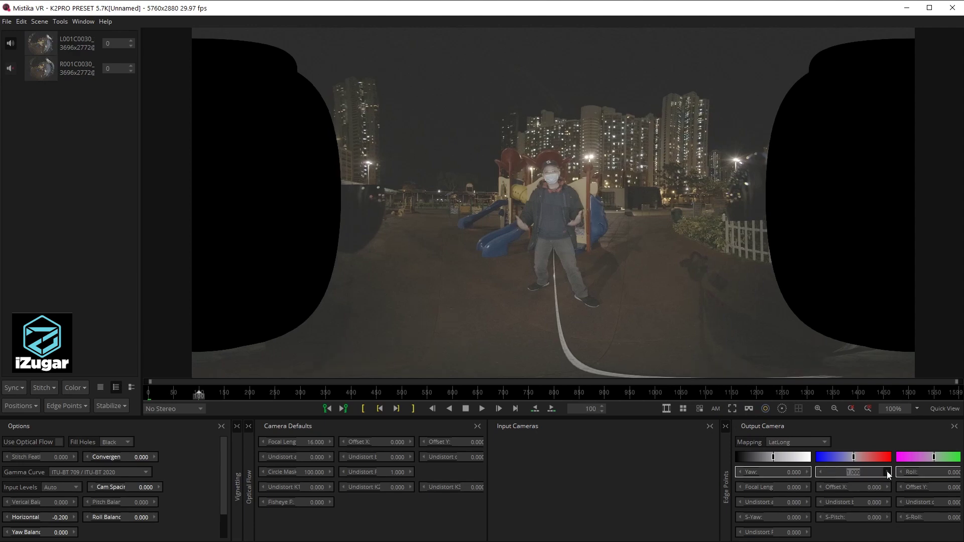
{"action": "type", "text": "2.2"}
{"action": "key", "text": "Return"}
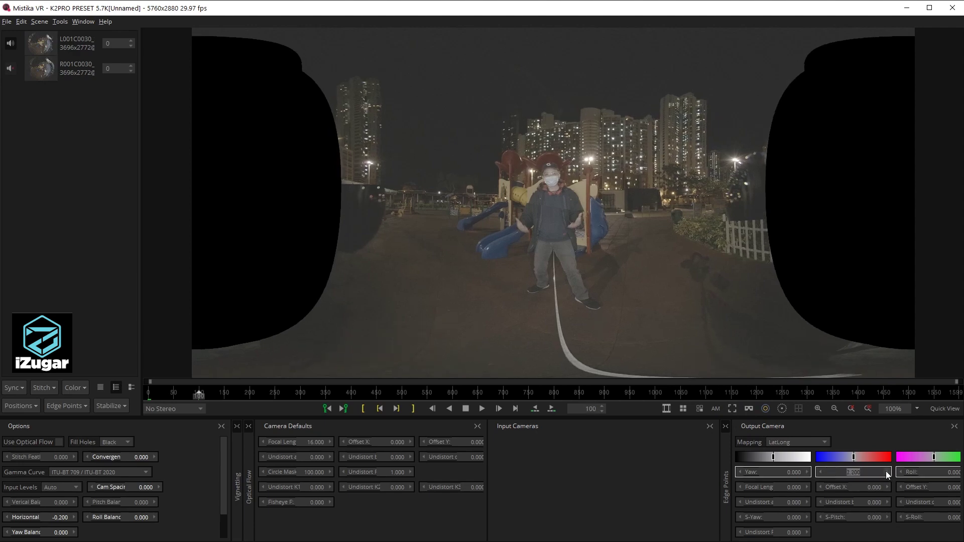
{"action": "left_click", "coordinate": [887, 472]}
{"action": "left_click", "coordinate": [887, 471]}
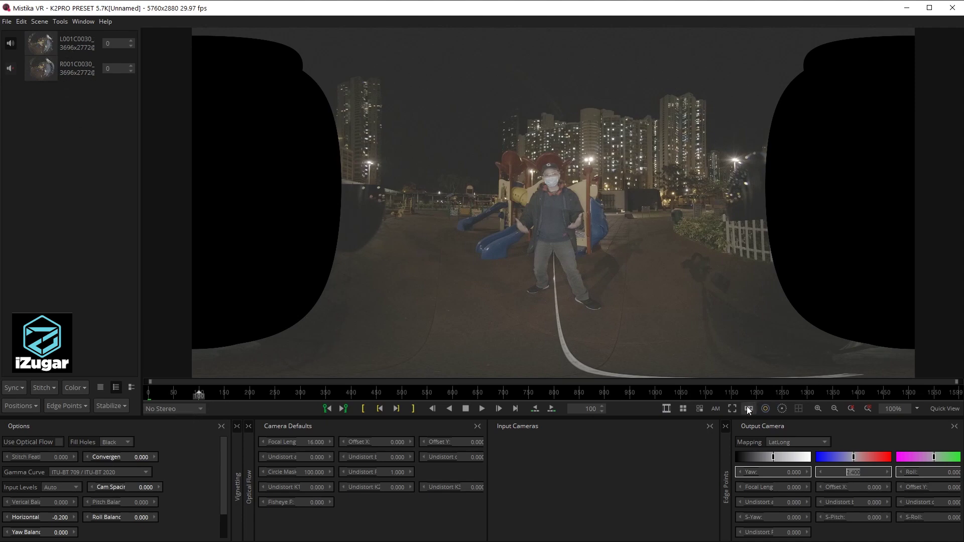
{"action": "left_click", "coordinate": [700, 410]}
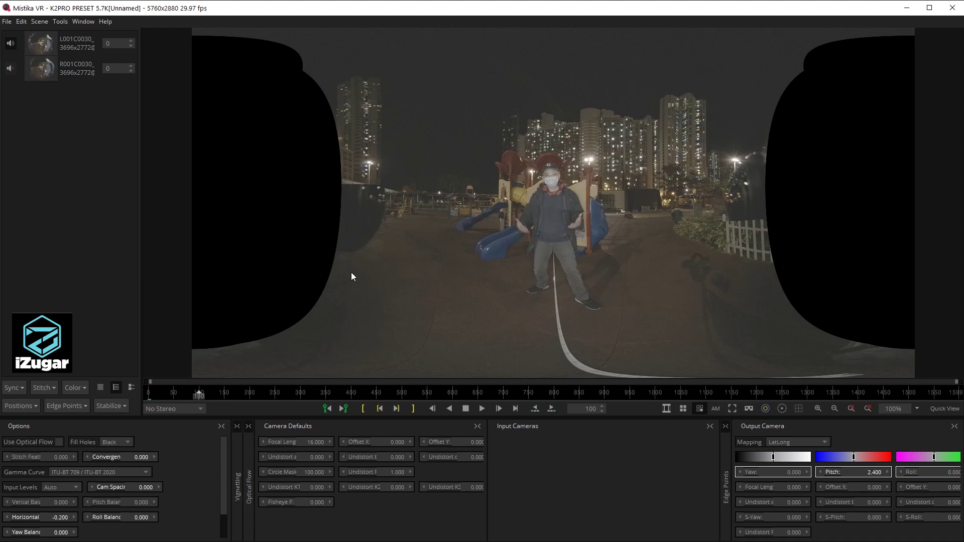
{"action": "left_click", "coordinate": [75, 43]}
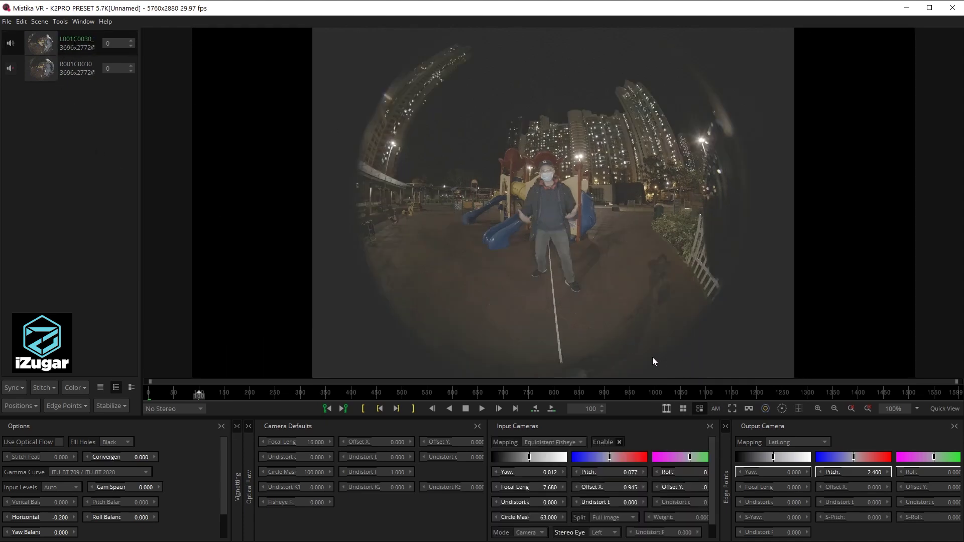
{"action": "left_click", "coordinate": [766, 412]}
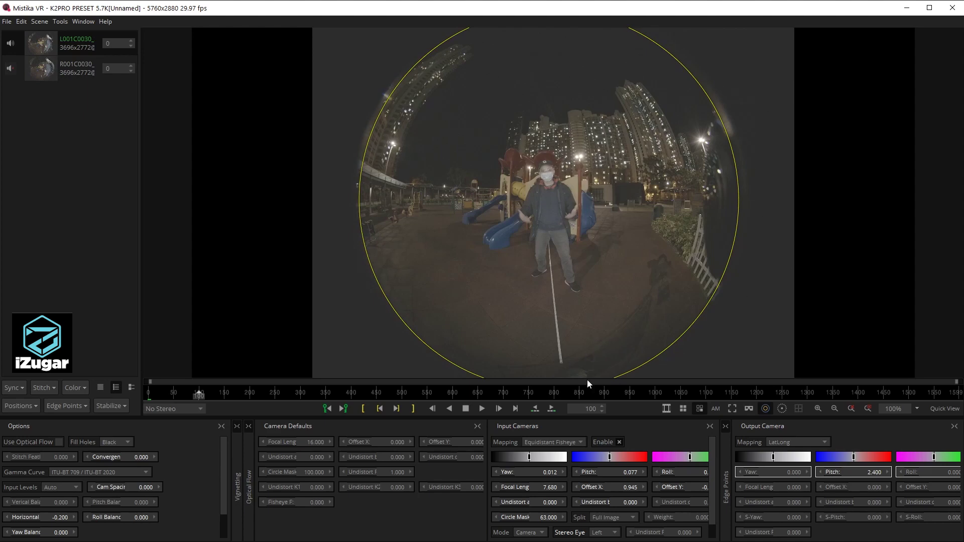
{"action": "left_click", "coordinate": [77, 72]}
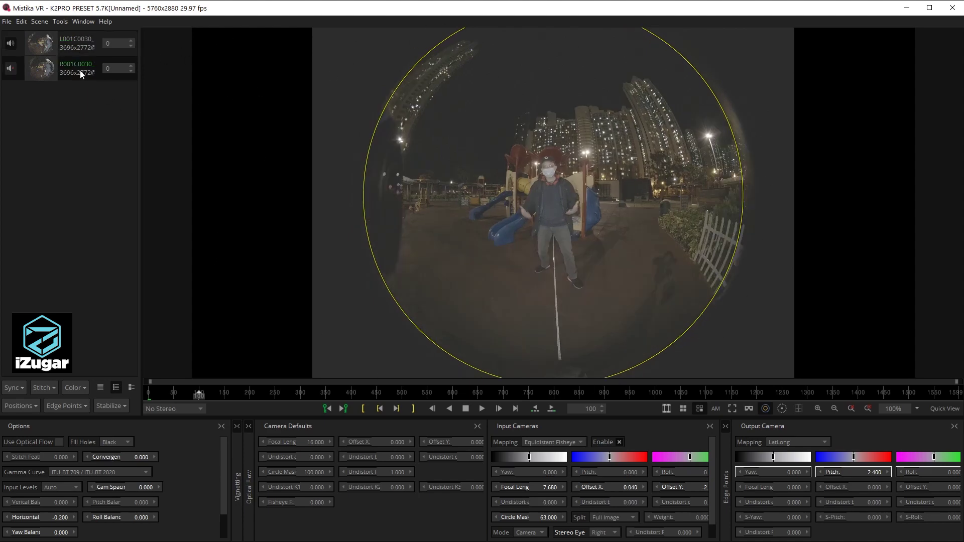
{"action": "left_click", "coordinate": [64, 44]}
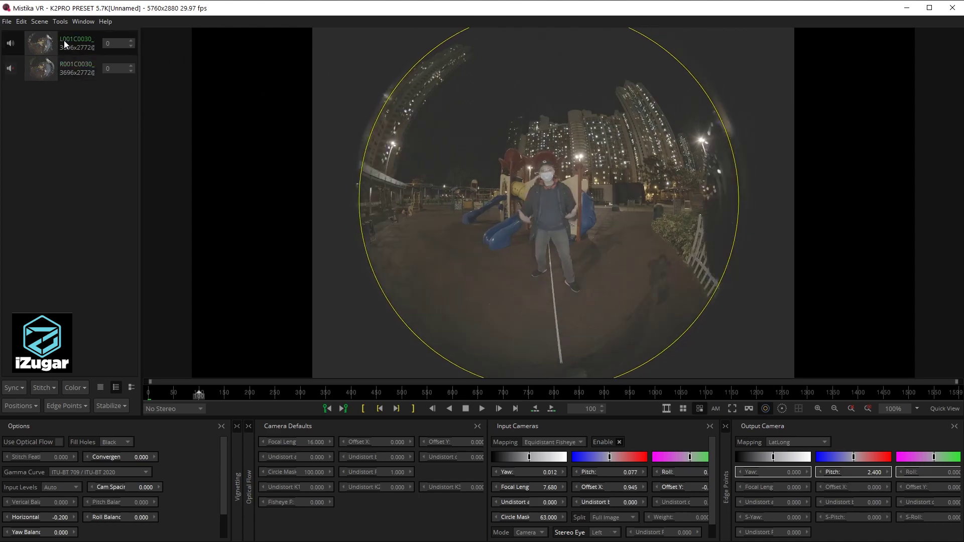
{"action": "left_click", "coordinate": [765, 409]}
Switch the stereo preview to B&W Anaglyph, turn on the grid overlay and zoom in.
{"action": "left_click", "coordinate": [701, 409]}
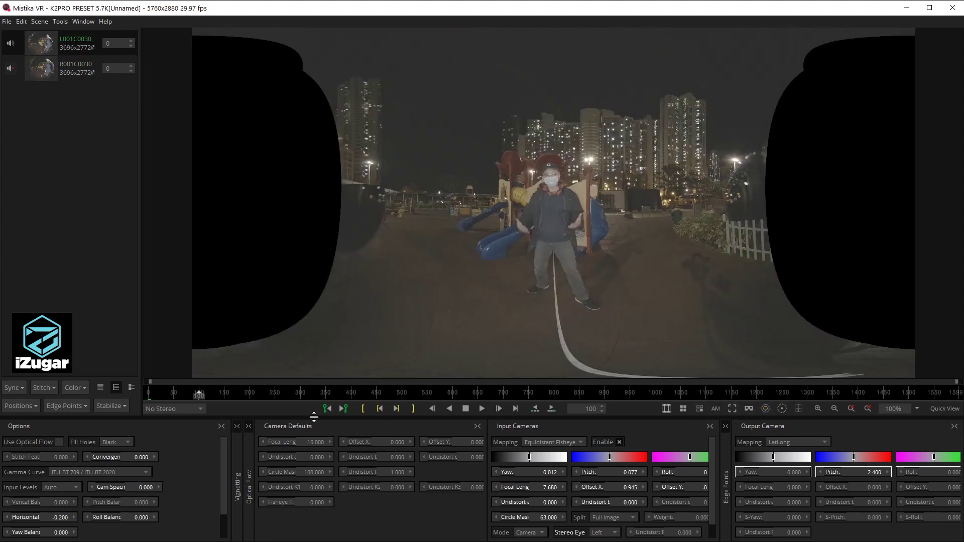
{"action": "left_click", "coordinate": [193, 411]}
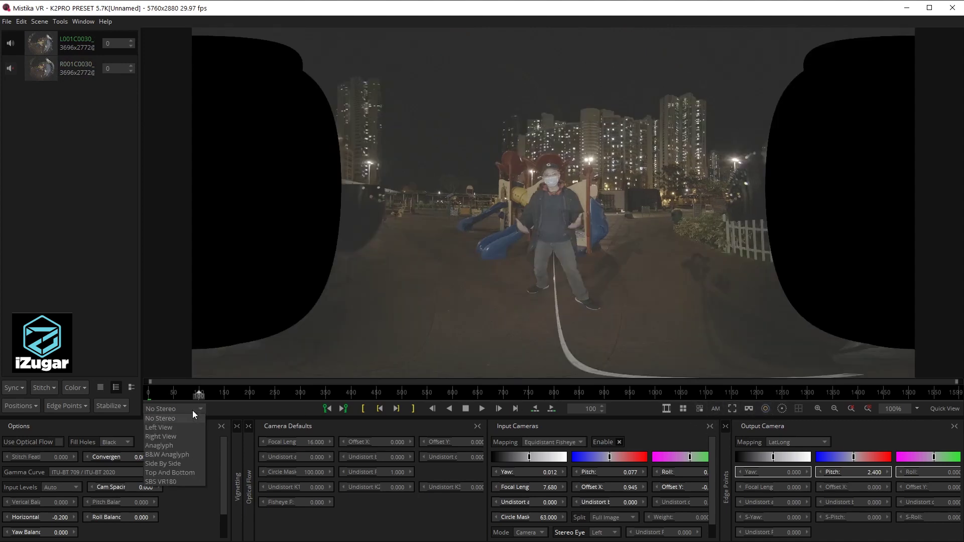
{"action": "left_click", "coordinate": [178, 455]}
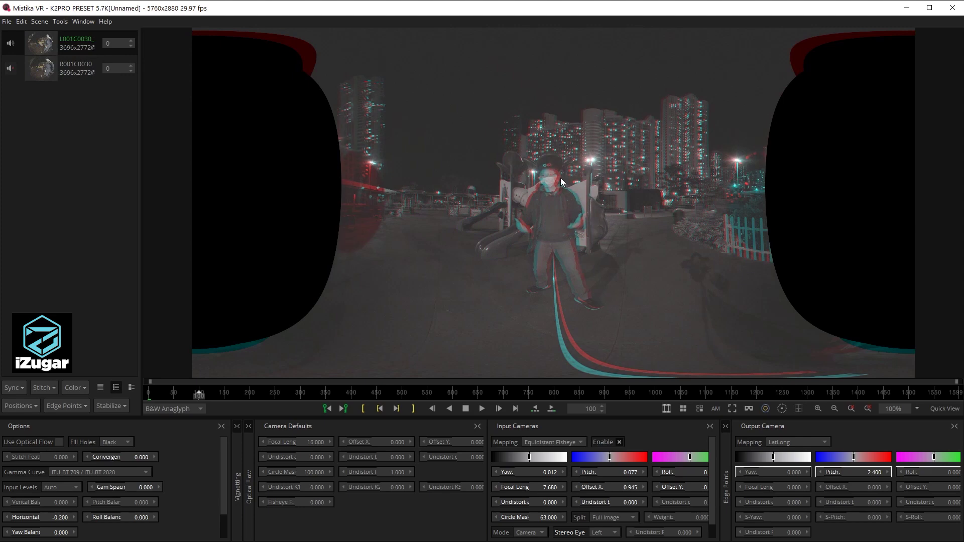
{"action": "left_click", "coordinate": [799, 410]}
{"action": "scroll", "coordinate": [555, 198], "scroll_direction": "up", "scroll_amount": 5}
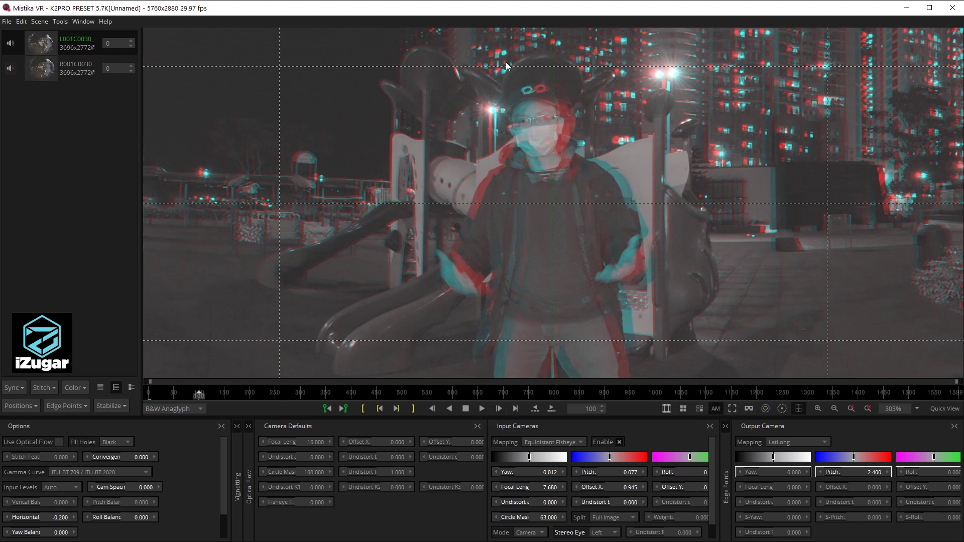
Raise the Options horizontal balance to 0.500.
{"action": "left_click", "coordinate": [74, 516]}
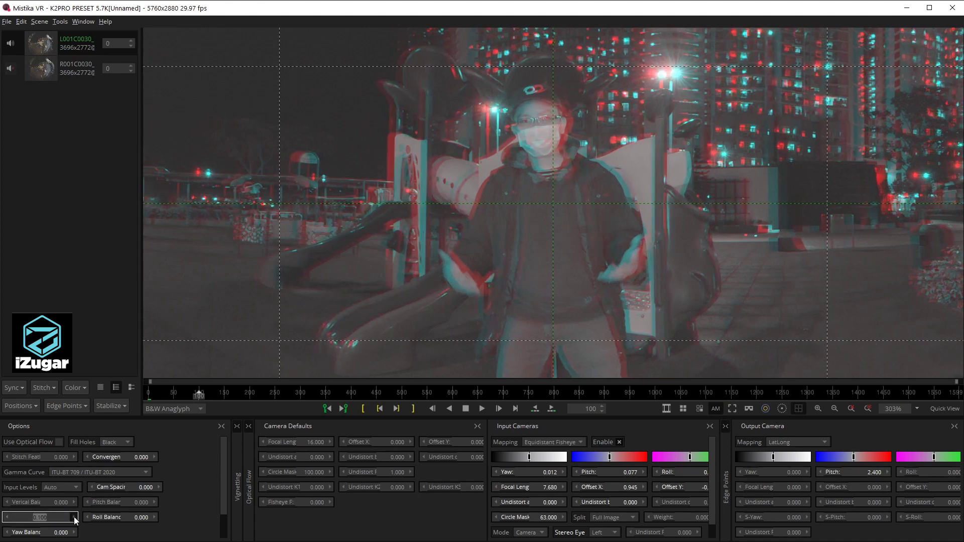
{"action": "left_click", "coordinate": [74, 518]}
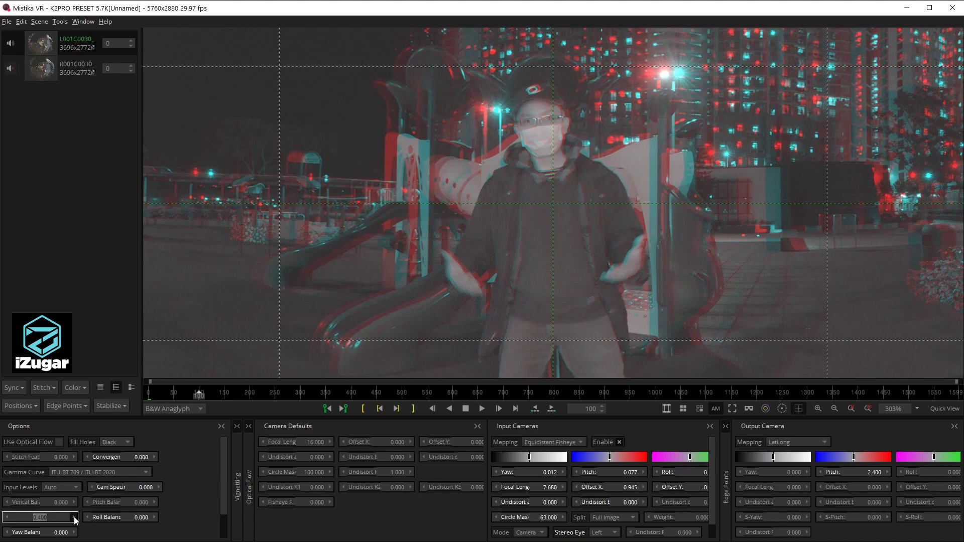
{"action": "left_click", "coordinate": [74, 519]}
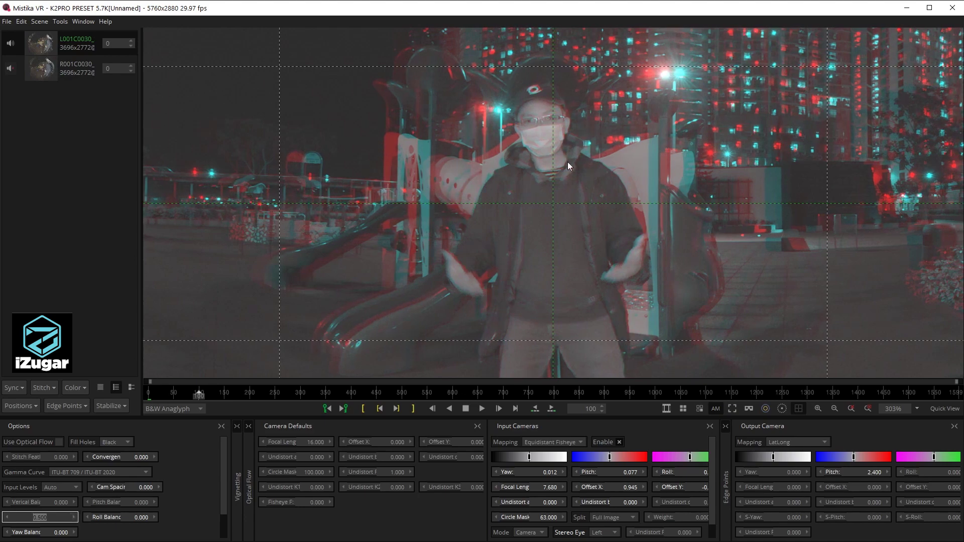
{"action": "scroll", "coordinate": [559, 138], "scroll_direction": "up", "scroll_amount": 1}
{"action": "scroll", "coordinate": [558, 136], "scroll_direction": "up", "scroll_amount": 3}
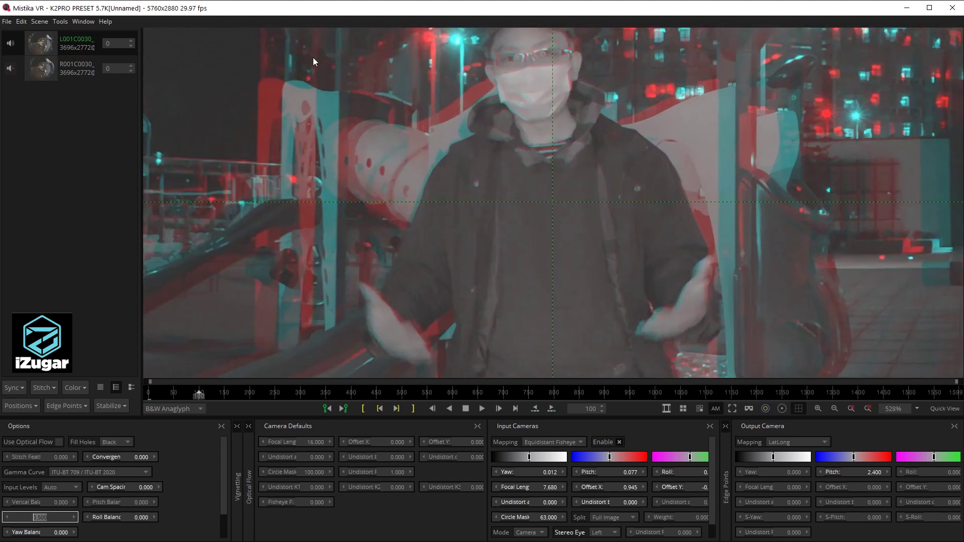
Adjust the left input camera's yaw and pitch in the viewer to match the right eye.
{"action": "left_click_drag", "start_coordinate": [551, 65], "coordinate": [547, 130]}
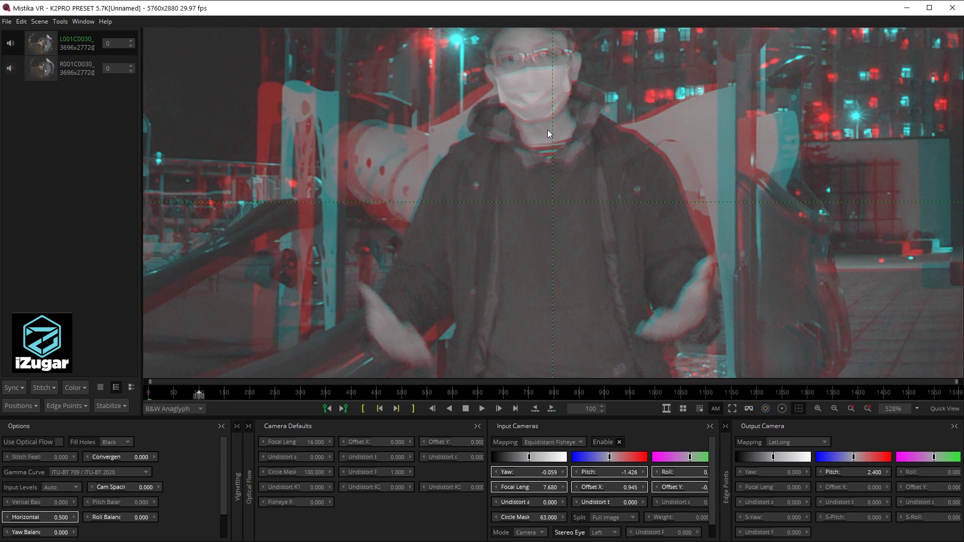
{"action": "scroll", "coordinate": [583, 160], "scroll_direction": "down", "scroll_amount": 3}
{"action": "scroll", "coordinate": [531, 75], "scroll_direction": "up", "scroll_amount": 4}
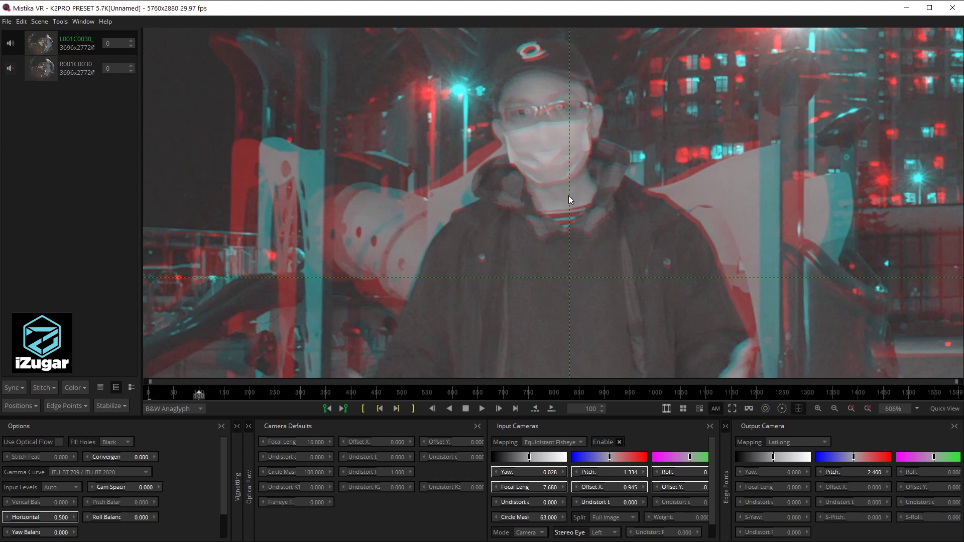
{"action": "left_click_drag", "start_coordinate": [568, 197], "coordinate": [568, 199]}
{"action": "scroll", "coordinate": [568, 196], "scroll_direction": "down", "scroll_amount": 3}
{"action": "left_click_drag", "start_coordinate": [218, 246], "coordinate": [532, 194]}
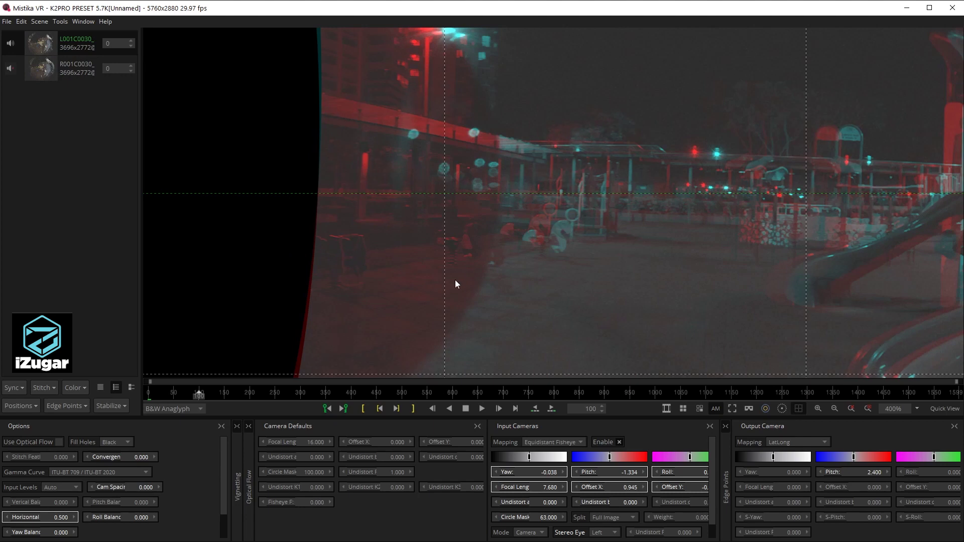
Set the horizontal balance to -0.500 and check the alignment on the person, trees and fence.
{"action": "left_click", "coordinate": [7, 520]}
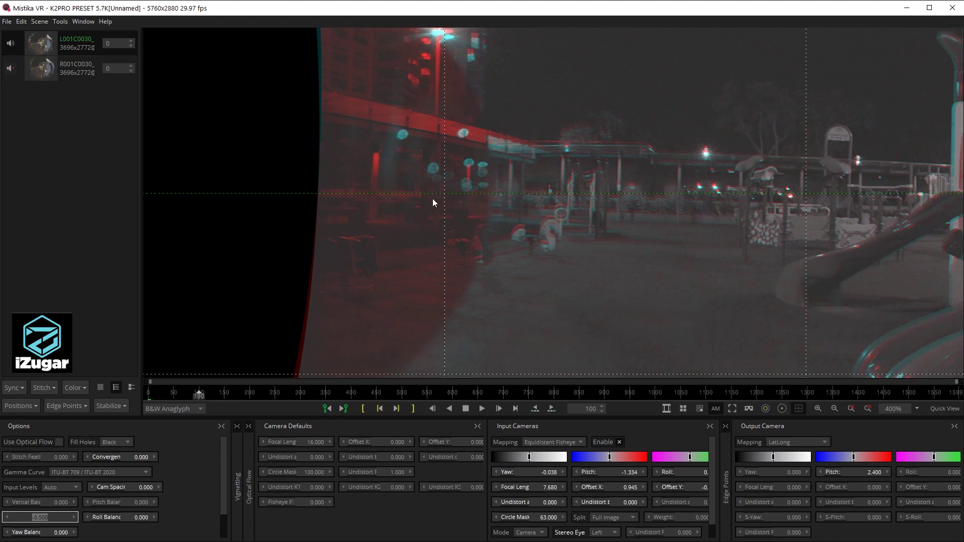
{"action": "key", "text": "Return"}
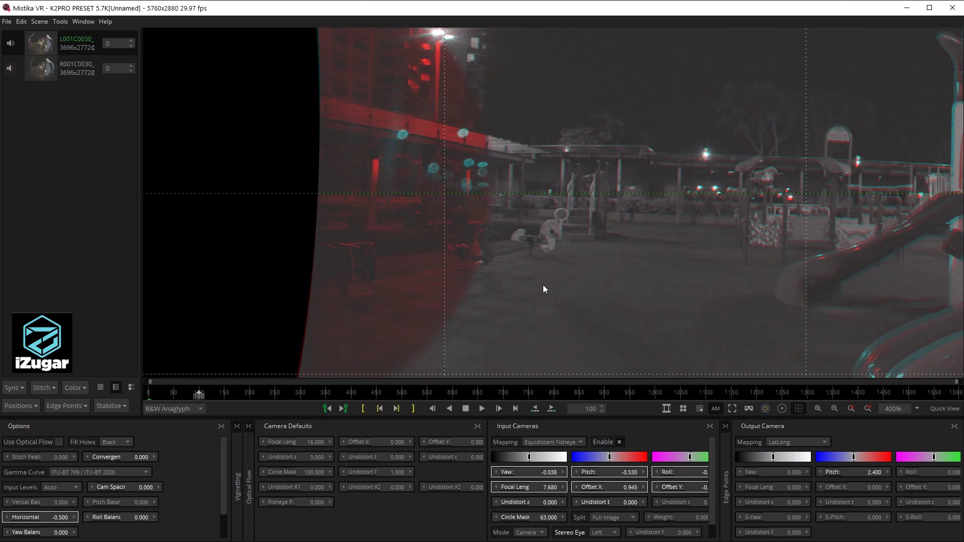
{"action": "left_click_drag", "start_coordinate": [789, 164], "coordinate": [592, 206]}
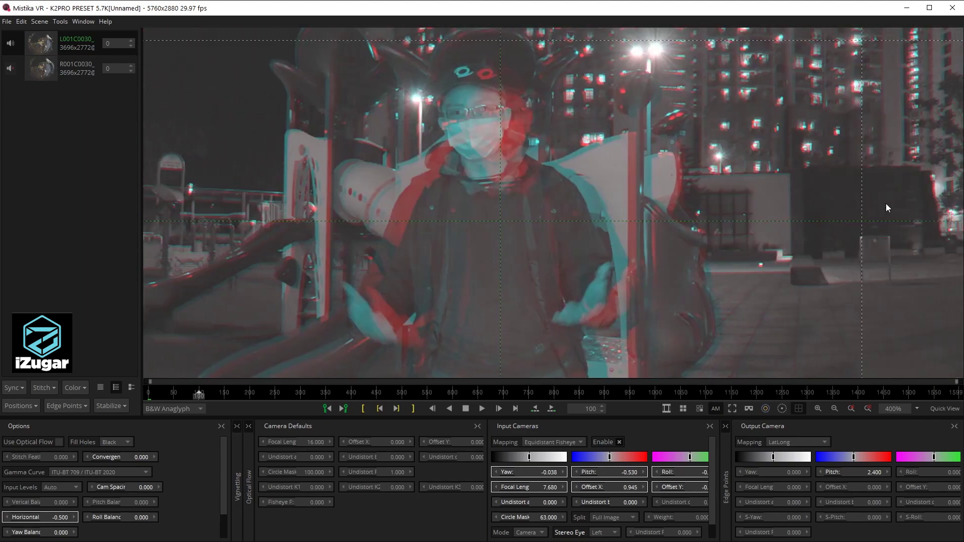
{"action": "left_click_drag", "start_coordinate": [887, 204], "coordinate": [497, 186]}
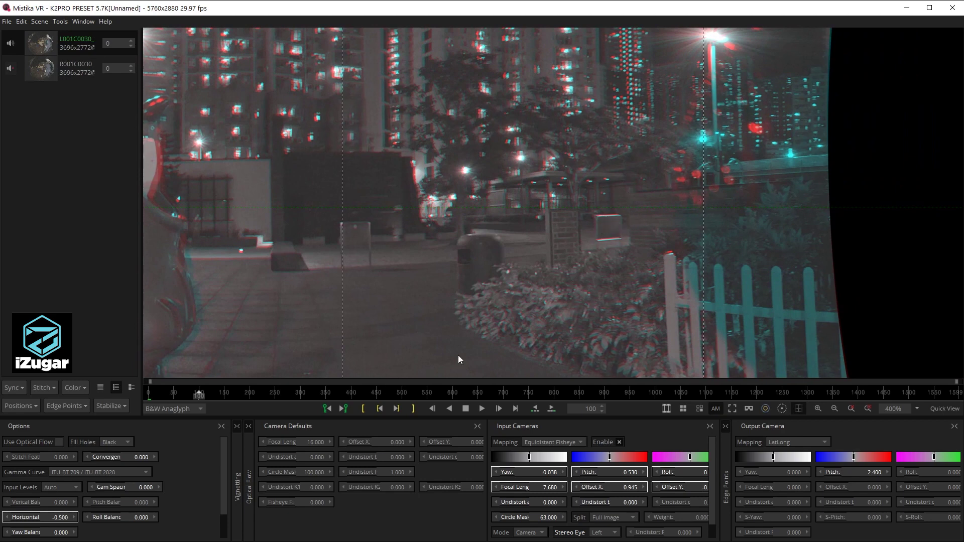
Change the horizontal balance further until it reads -0.600.
{"action": "left_click", "coordinate": [73, 517]}
{"action": "double_click", "coordinate": [8, 520]}
{"action": "left_click", "coordinate": [7, 518]}
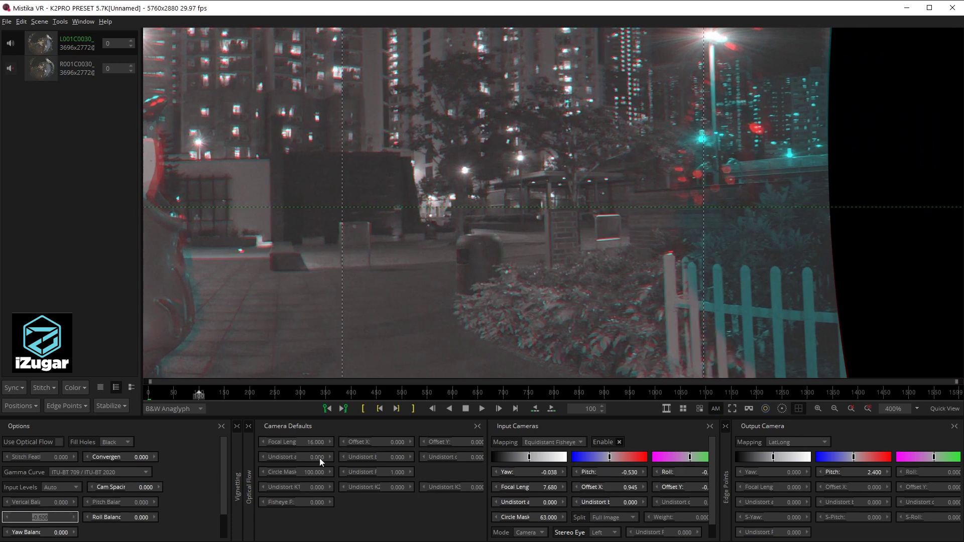
{"action": "key", "text": "Return"}
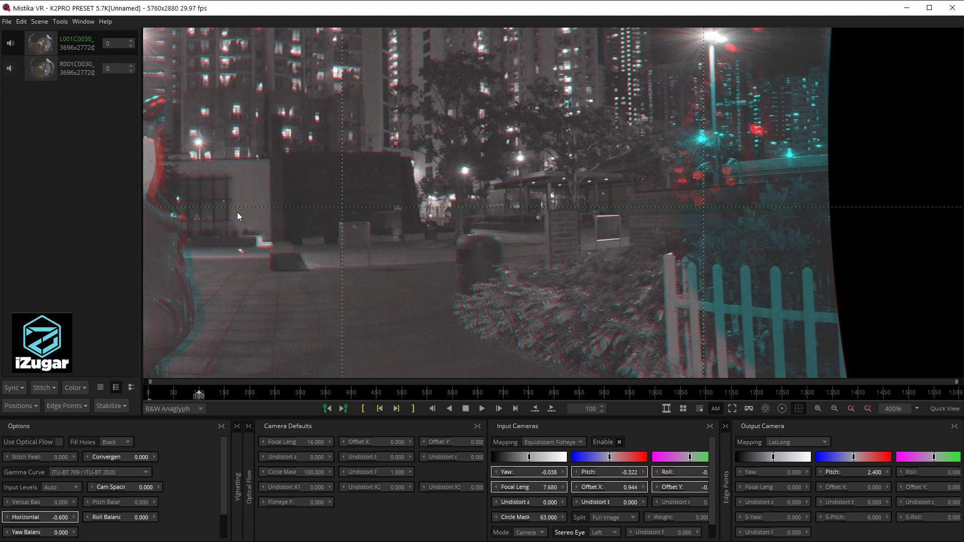
Set horizontal balance to 0.500, realign the left camera, zoom out and hide the grid overlay.
{"action": "left_click_drag", "start_coordinate": [218, 208], "coordinate": [794, 256]}
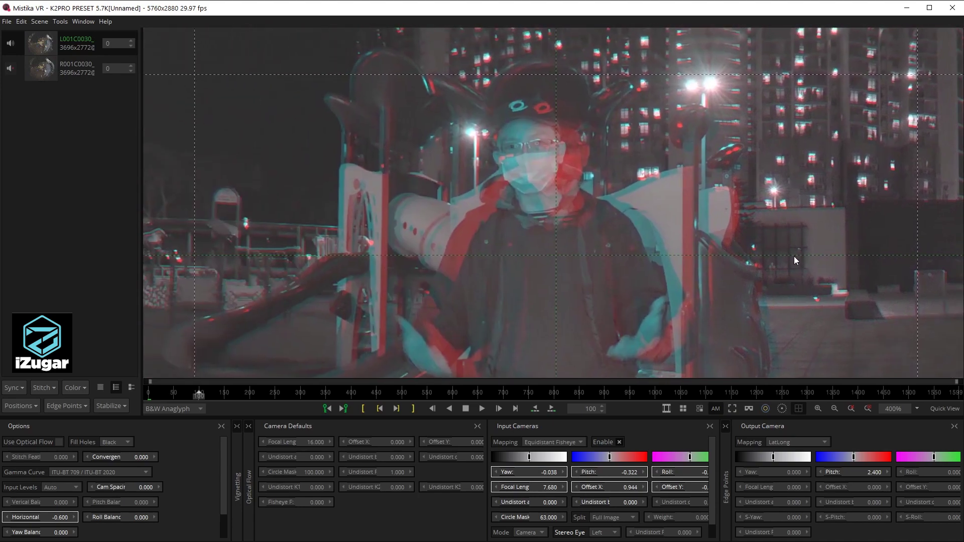
{"action": "left_click", "coordinate": [75, 517]}
{"action": "double_click", "coordinate": [40, 516]}
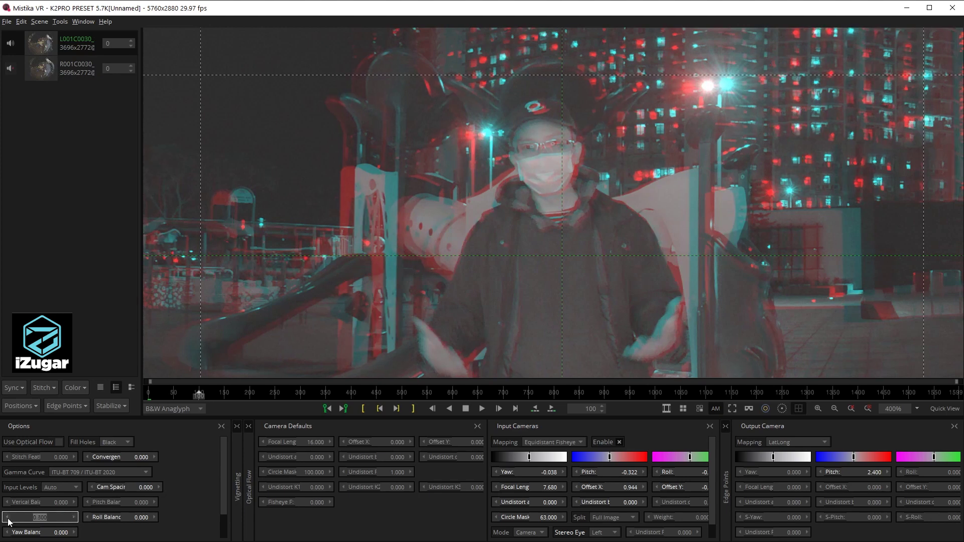
{"action": "left_click", "coordinate": [74, 518]}
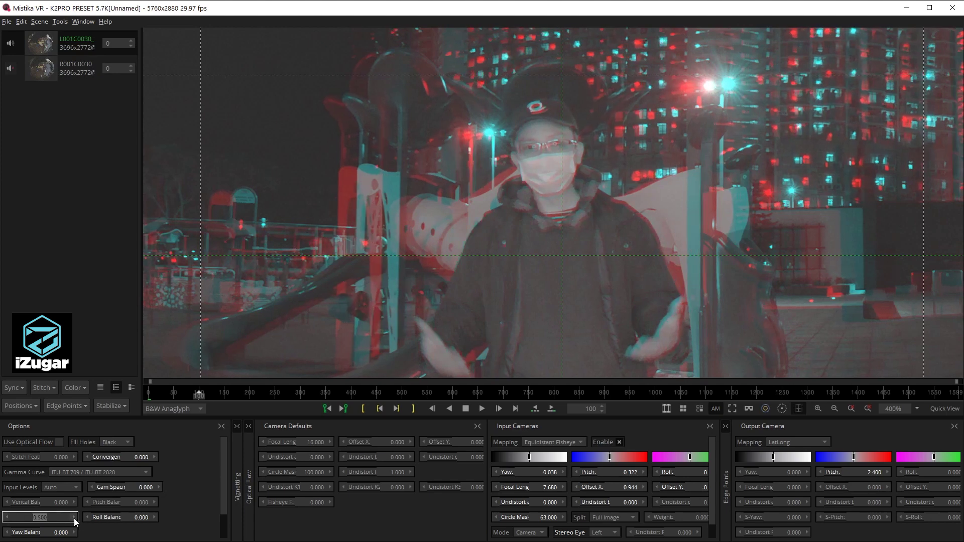
{"action": "left_click", "coordinate": [7, 518]}
{"action": "left_click_drag", "start_coordinate": [560, 240], "coordinate": [562, 236]}
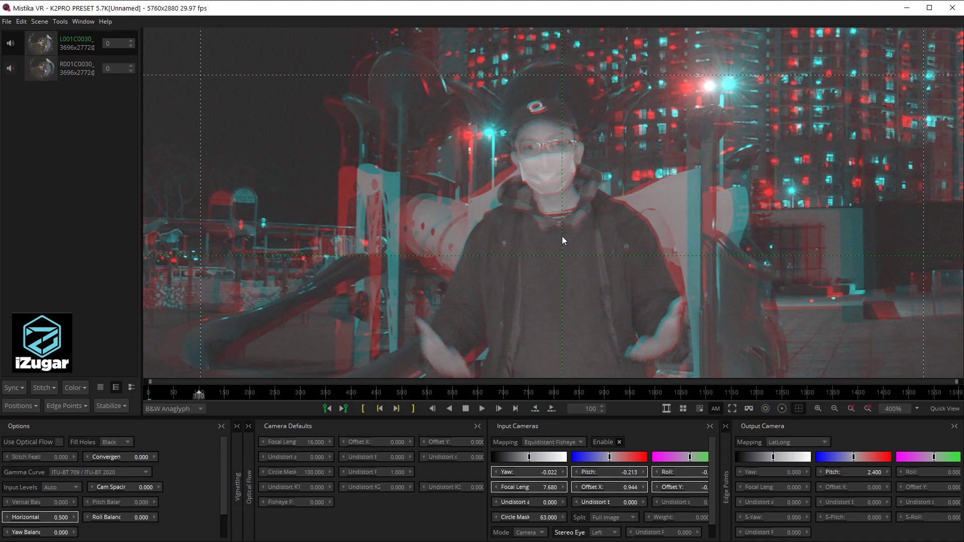
{"action": "scroll", "coordinate": [618, 205], "scroll_direction": "down", "scroll_amount": 5}
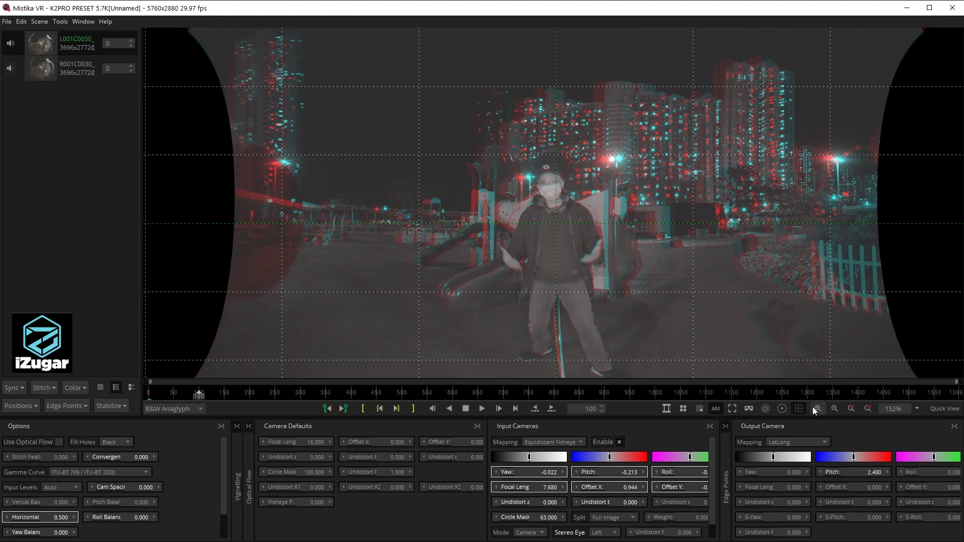
{"action": "left_click", "coordinate": [802, 408]}
Enter -0.4 for horizontal balance, then step it down toward -0.600.
{"action": "left_click", "coordinate": [74, 516]}
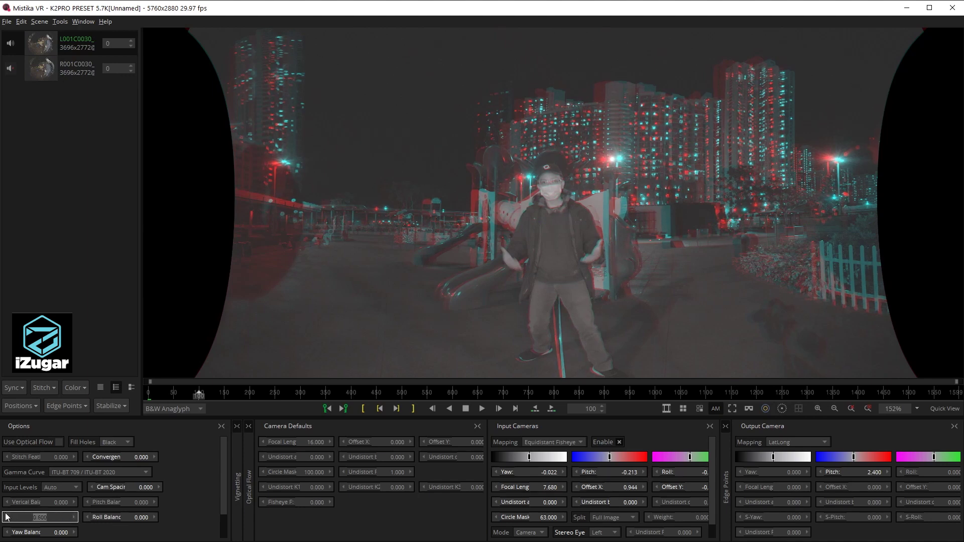
{"action": "type", "text": "-0.4"}
{"action": "key", "text": "Return"}
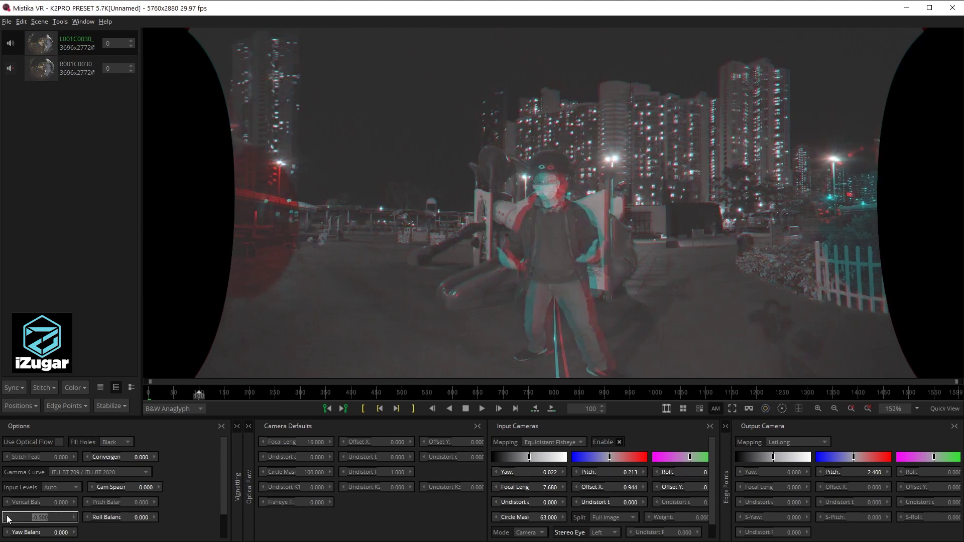
{"action": "left_click", "coordinate": [7, 519]}
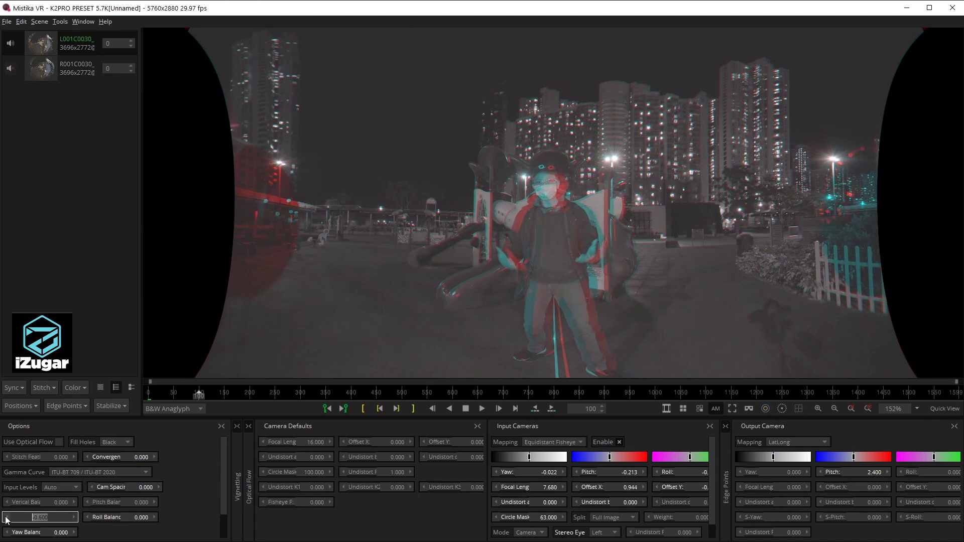
Switch the stereo preview mode to SBS VR180.
{"action": "scroll", "coordinate": [406, 276], "scroll_direction": "down", "scroll_amount": 2}
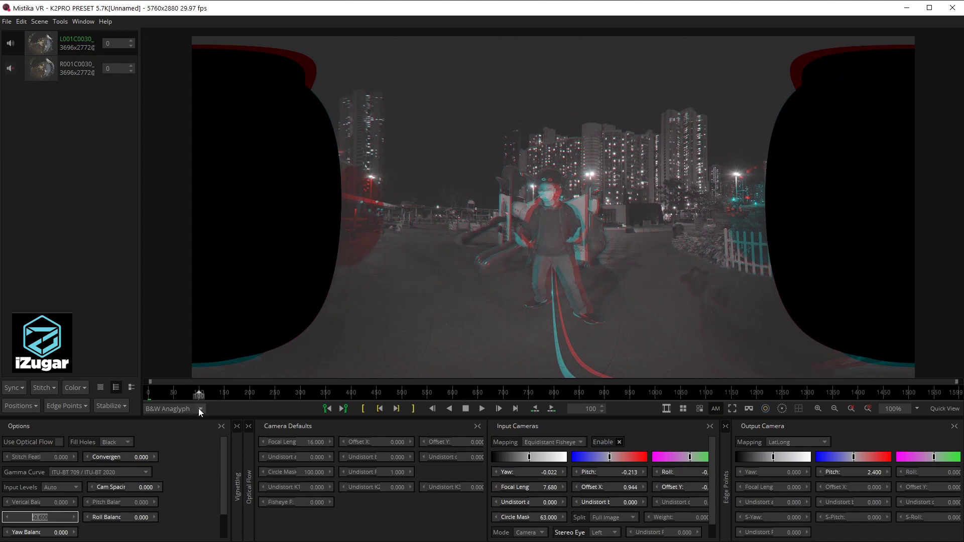
{"action": "left_click", "coordinate": [200, 408]}
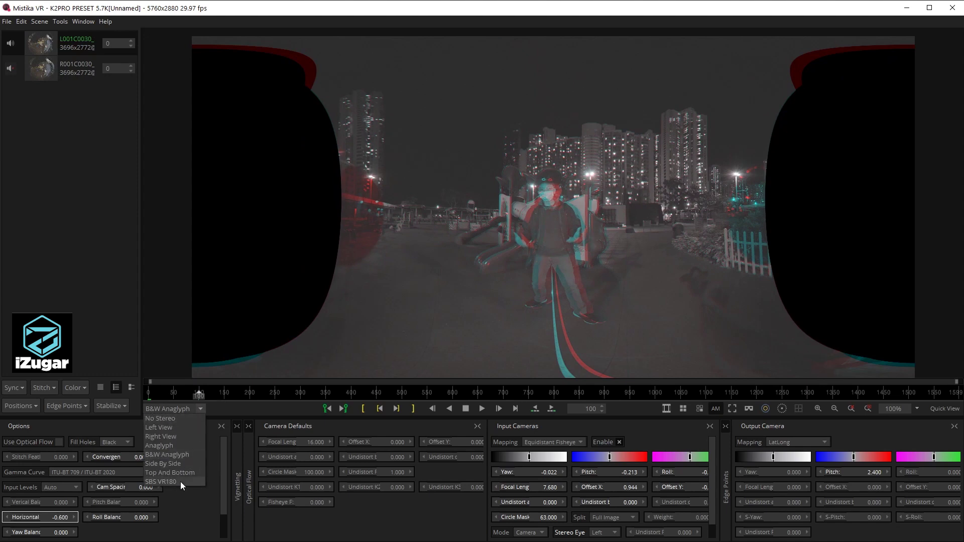
{"action": "left_click", "coordinate": [160, 482]}
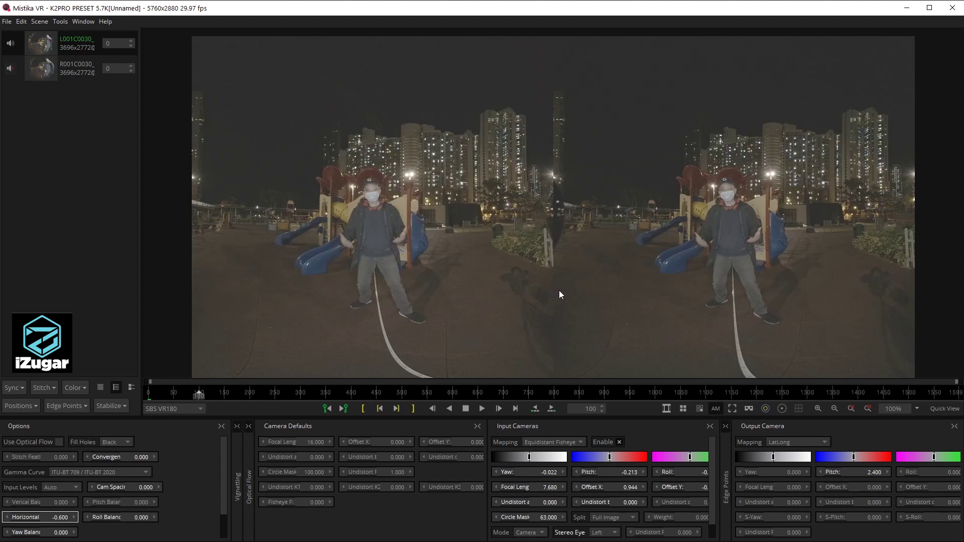
Apply Color > Match Color to the two cameras, then restore the SBS VR180 stereo preview.
{"action": "left_click", "coordinate": [82, 387]}
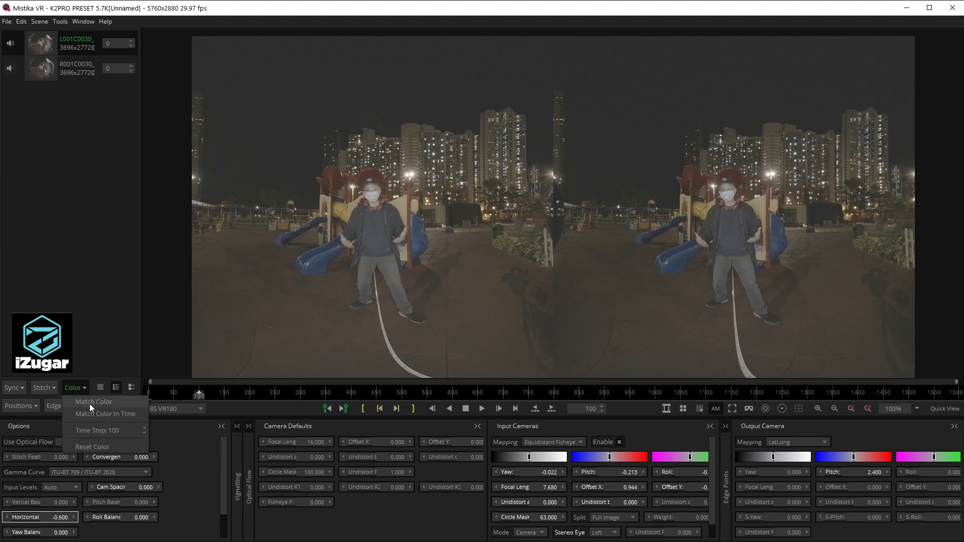
{"action": "left_click", "coordinate": [90, 402]}
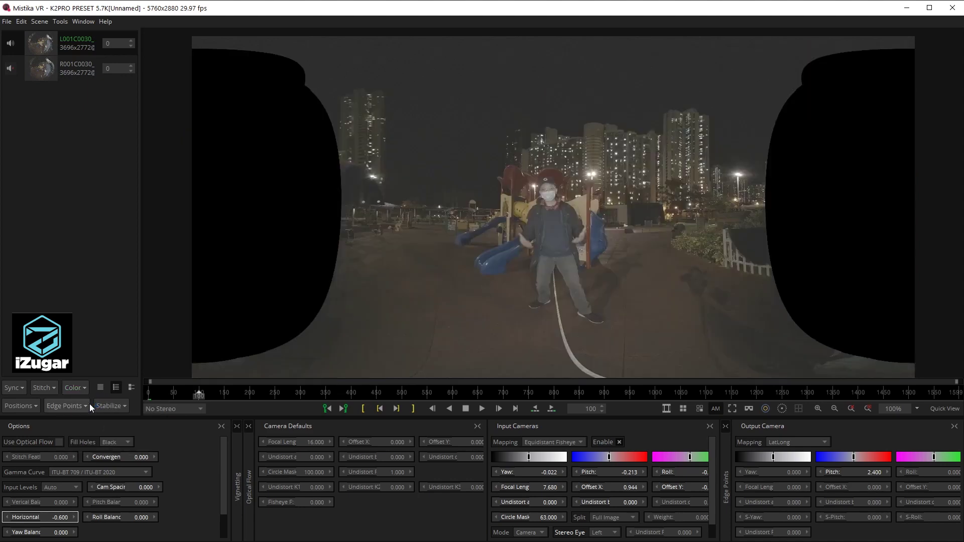
{"action": "left_click", "coordinate": [171, 411]}
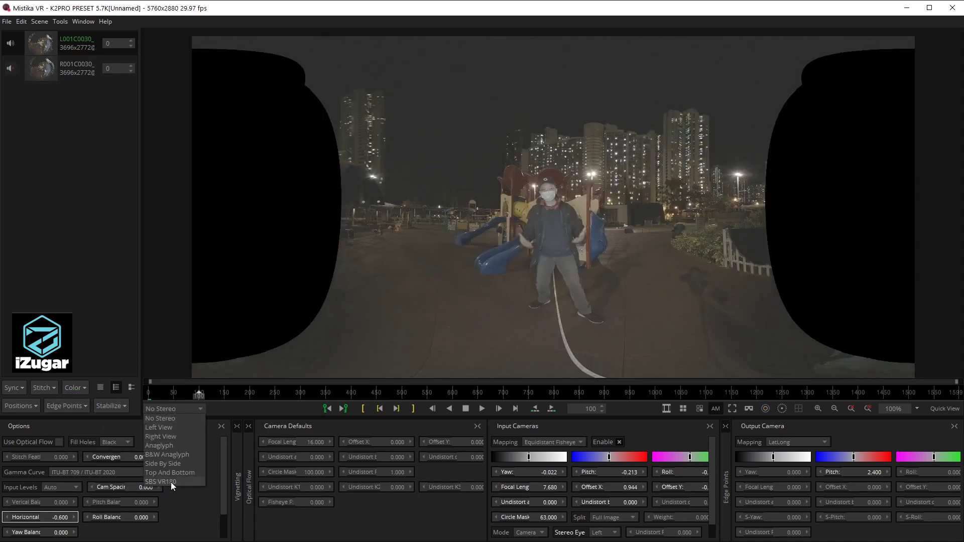
{"action": "left_click", "coordinate": [171, 482]}
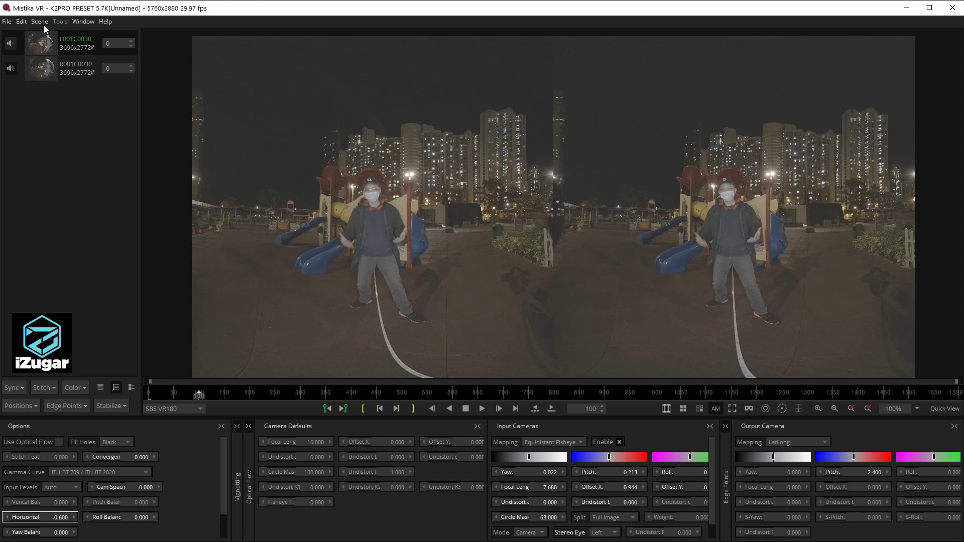
In Export Options, render QuickTime ProRes with Left/Right VR180 stereo and audio in the movie.
{"action": "left_click", "coordinate": [10, 23]}
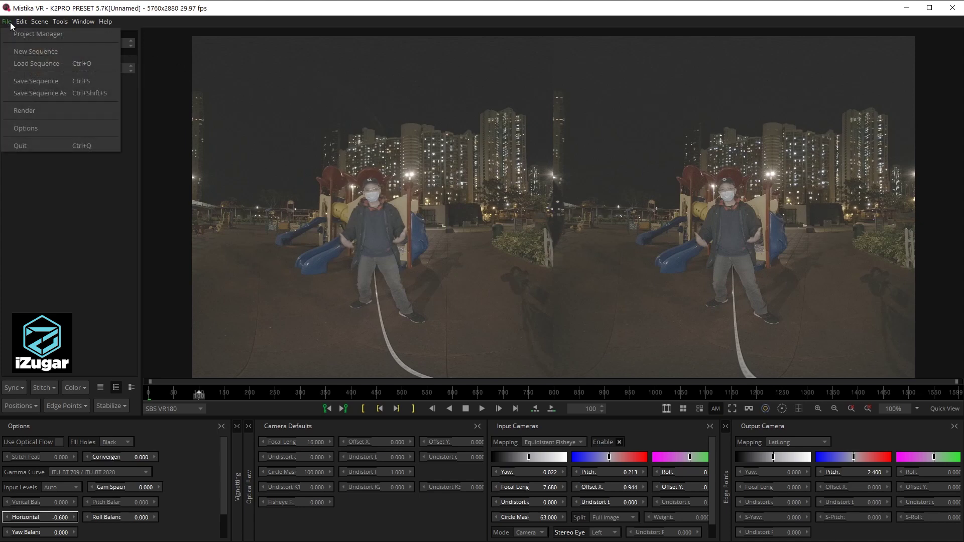
{"action": "left_click", "coordinate": [38, 113]}
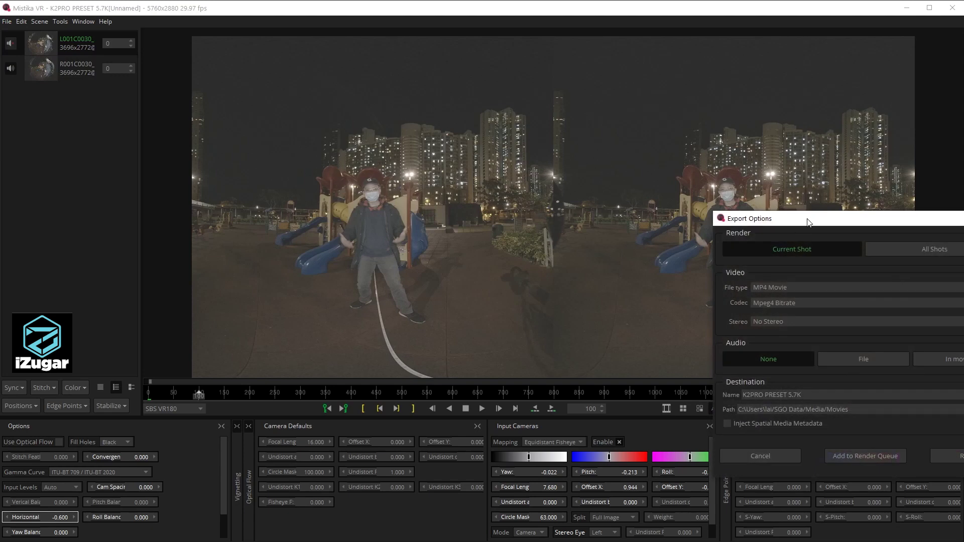
{"action": "left_click_drag", "start_coordinate": [807, 222], "coordinate": [528, 276]}
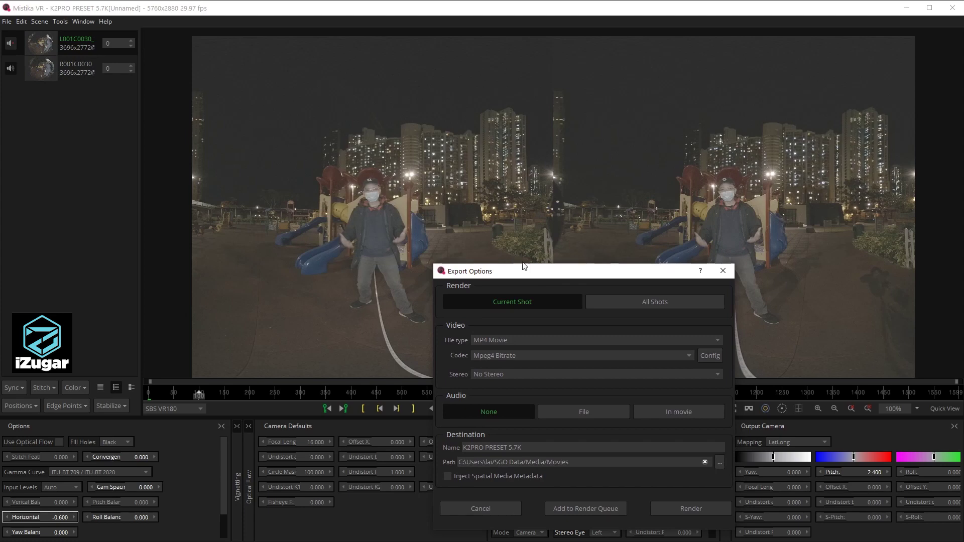
{"action": "left_click", "coordinate": [591, 339]}
{"action": "left_click", "coordinate": [529, 385]}
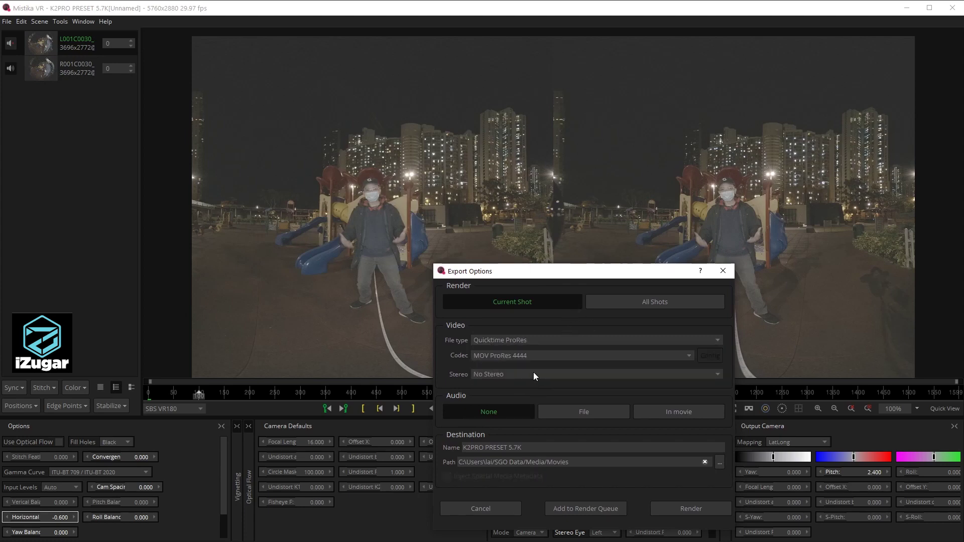
{"action": "left_click", "coordinate": [536, 375]}
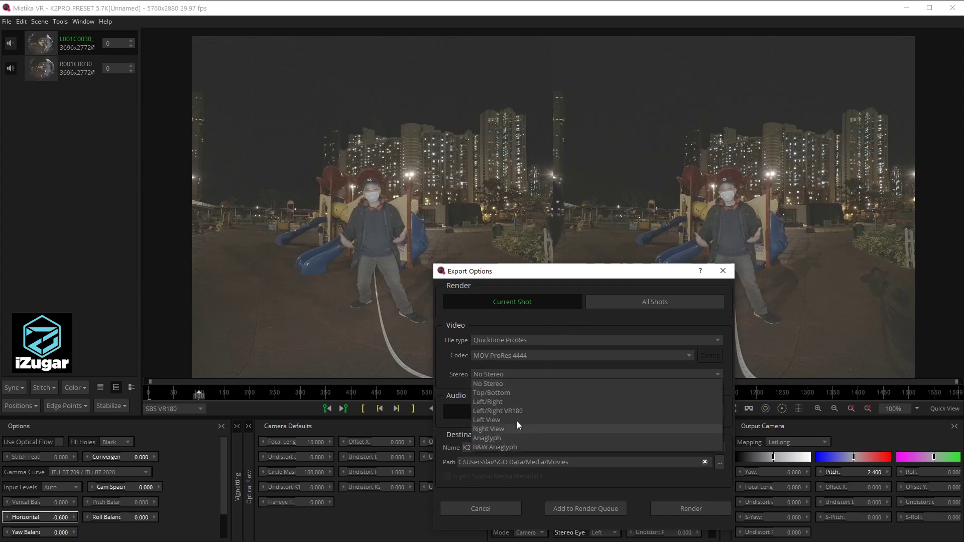
{"action": "left_click", "coordinate": [538, 411]}
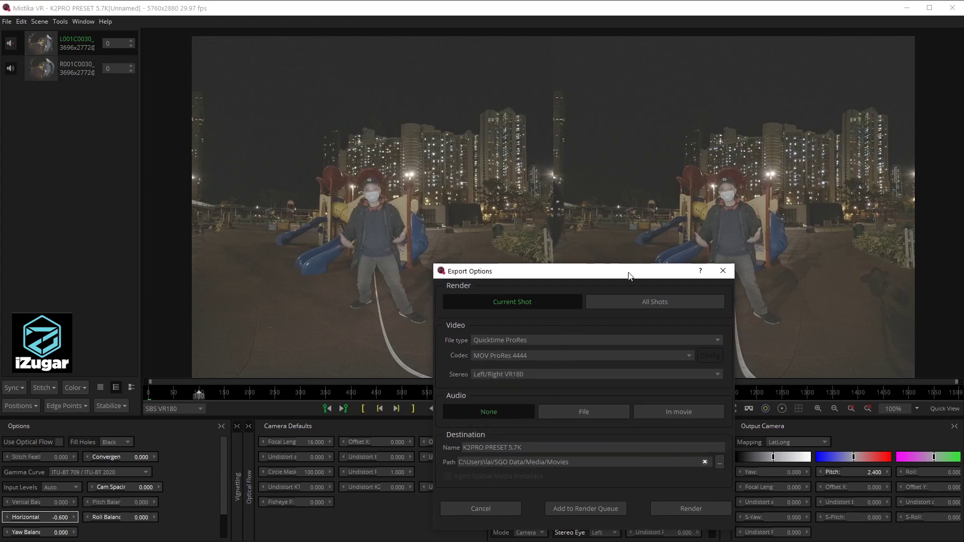
{"action": "left_click_drag", "start_coordinate": [629, 271], "coordinate": [641, 147]}
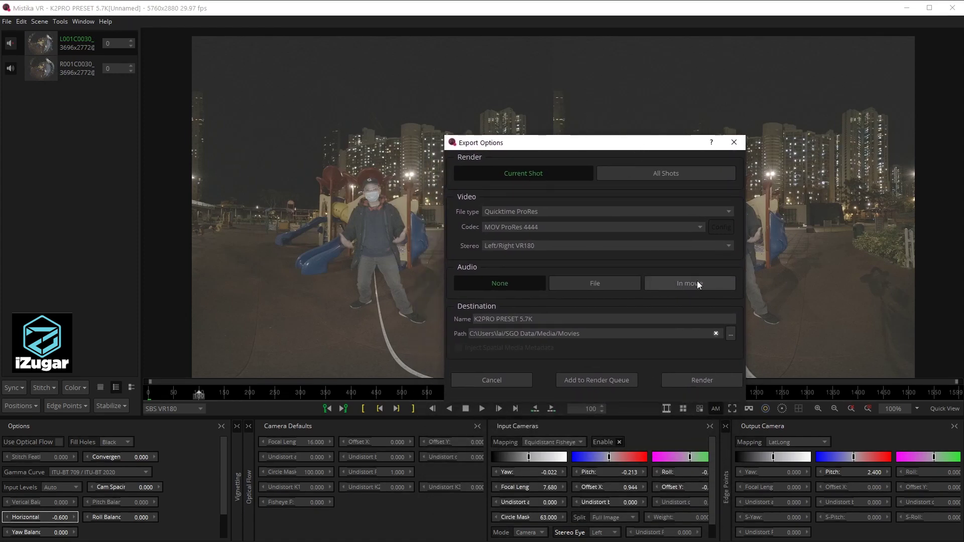
{"action": "left_click", "coordinate": [698, 283]}
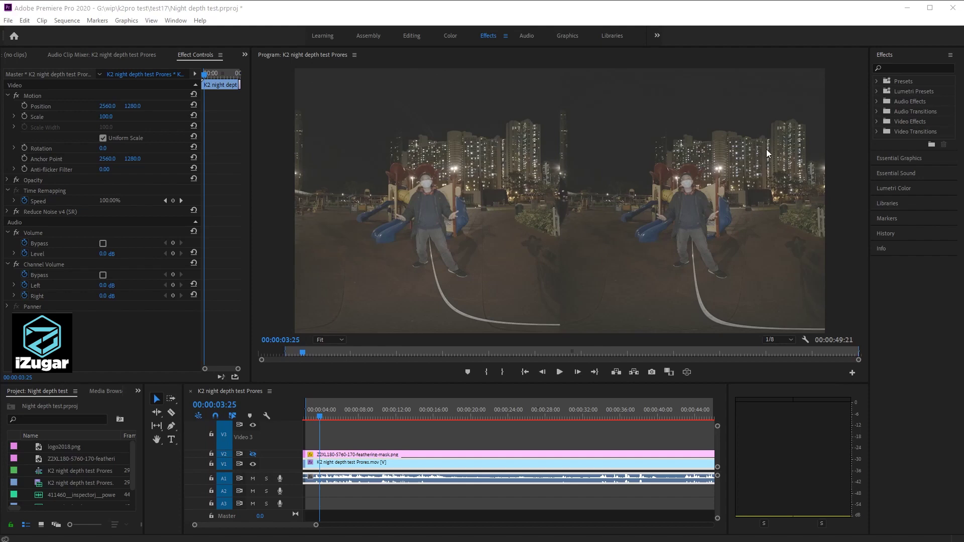
Drag Video Effects > Z CAM > ZlogColor onto the V1 ProRes clip and view its Effect Controls.
{"action": "left_click", "coordinate": [877, 120]}
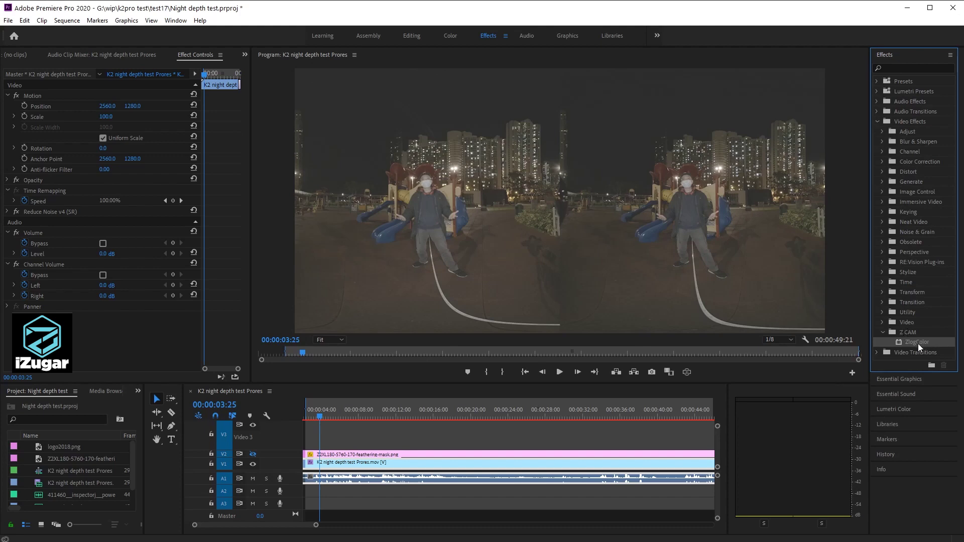
{"action": "left_click_drag", "start_coordinate": [919, 343], "coordinate": [410, 466]}
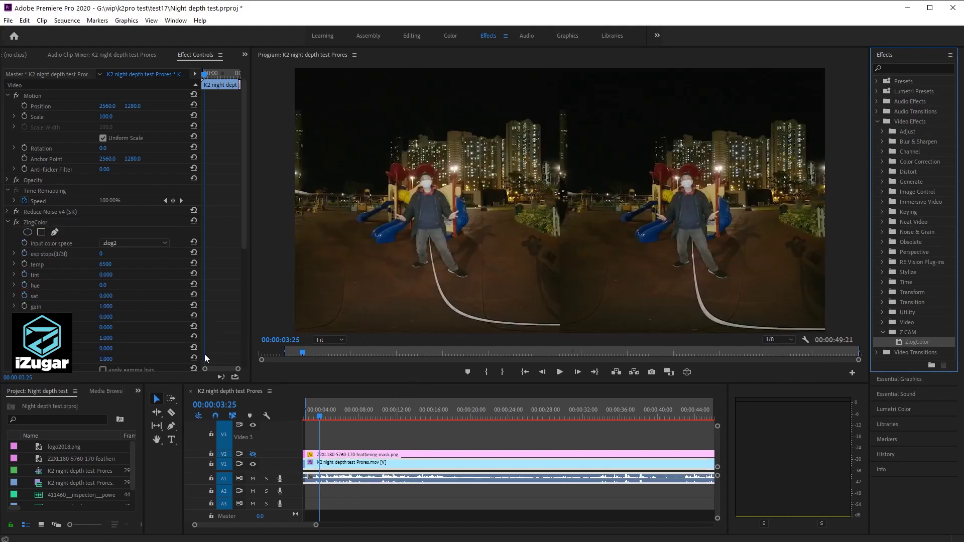
{"action": "left_click_drag", "start_coordinate": [244, 168], "coordinate": [238, 252]}
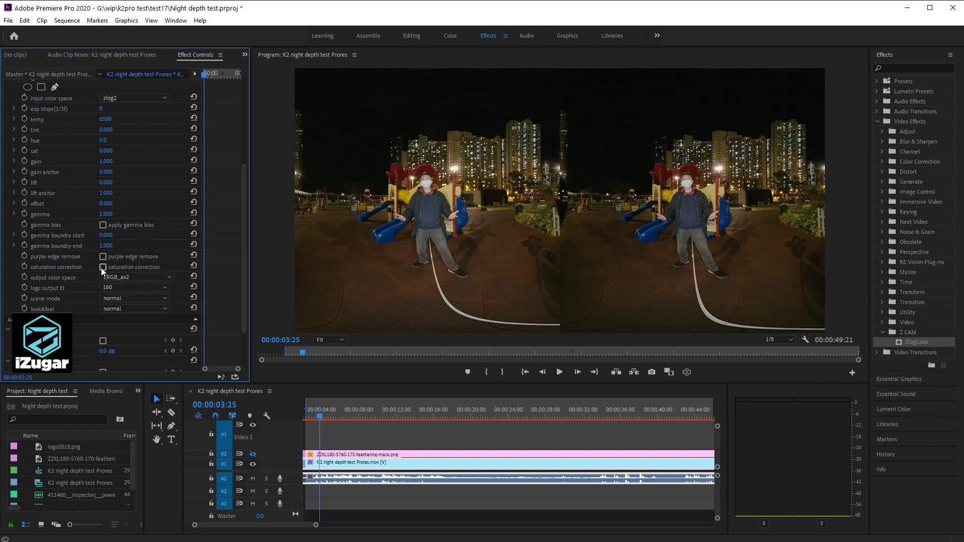
Switch ZlogColor's output colour space from ZRGB_ax2 to Rec709.
{"action": "left_click", "coordinate": [148, 279]}
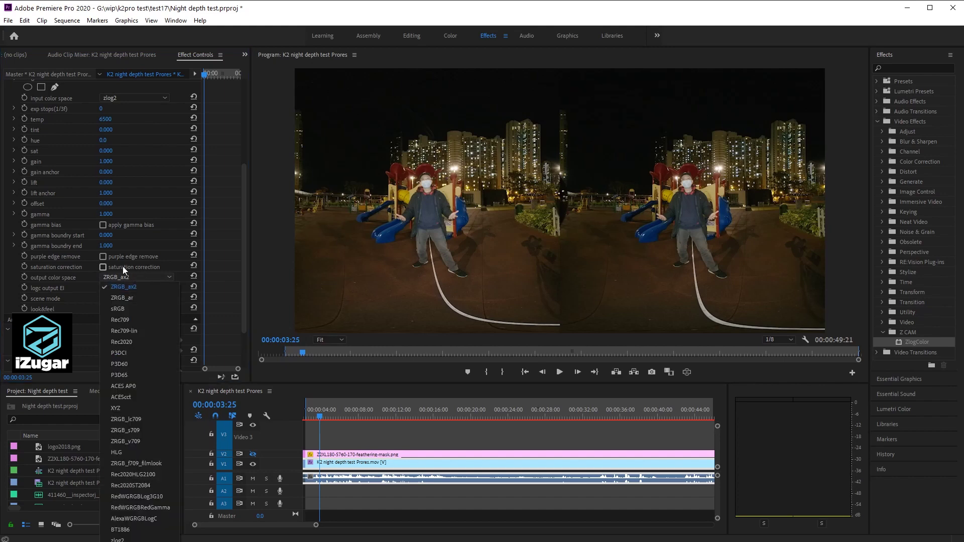
{"action": "left_click", "coordinate": [140, 321]}
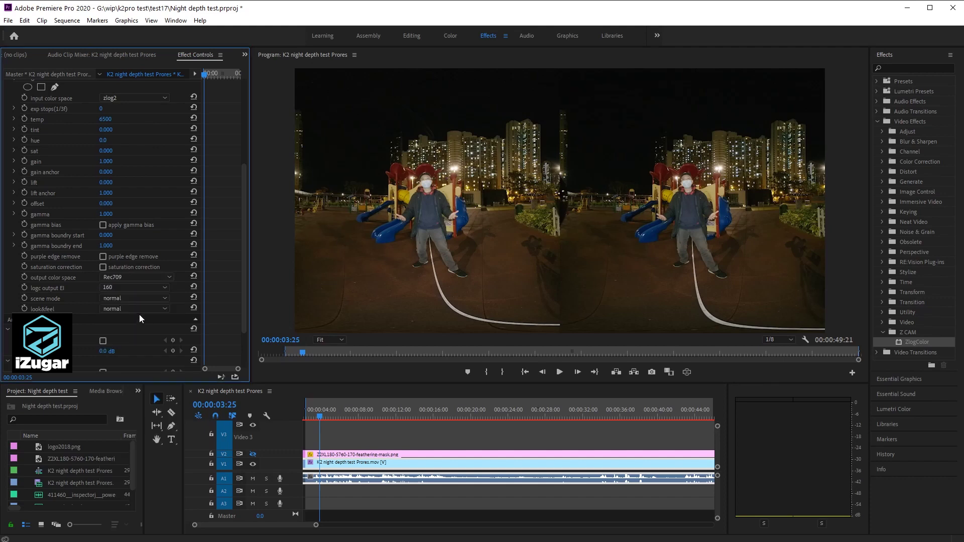
{"action": "left_click", "coordinate": [167, 279]}
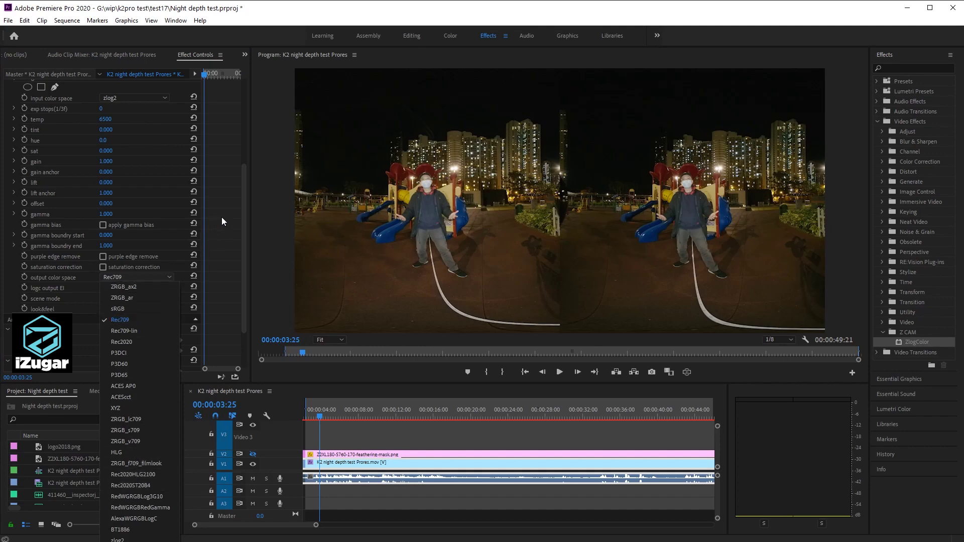
{"action": "left_click", "coordinate": [245, 214]}
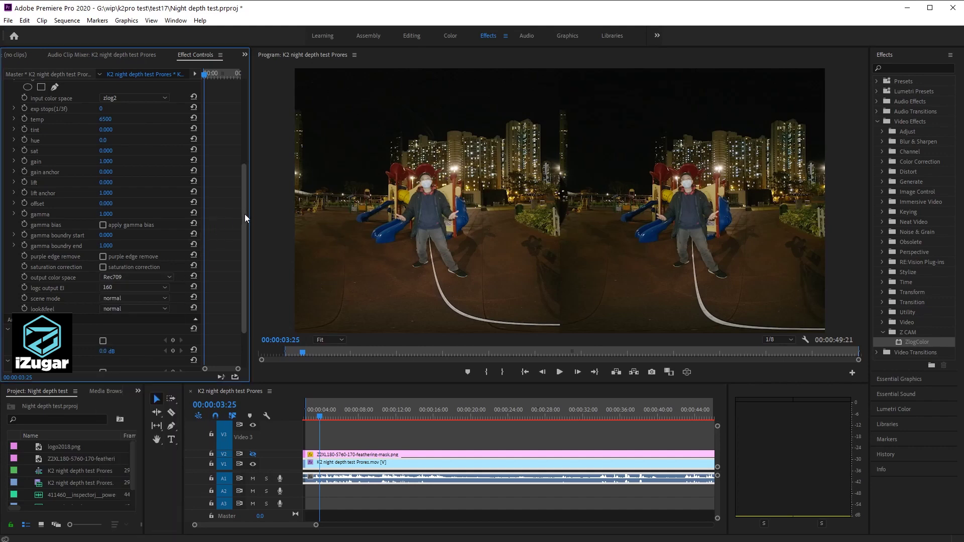
Set ZlogColor exposure stops to -3 and make the V2 feathering mask track visible.
{"action": "left_click", "coordinate": [618, 417]}
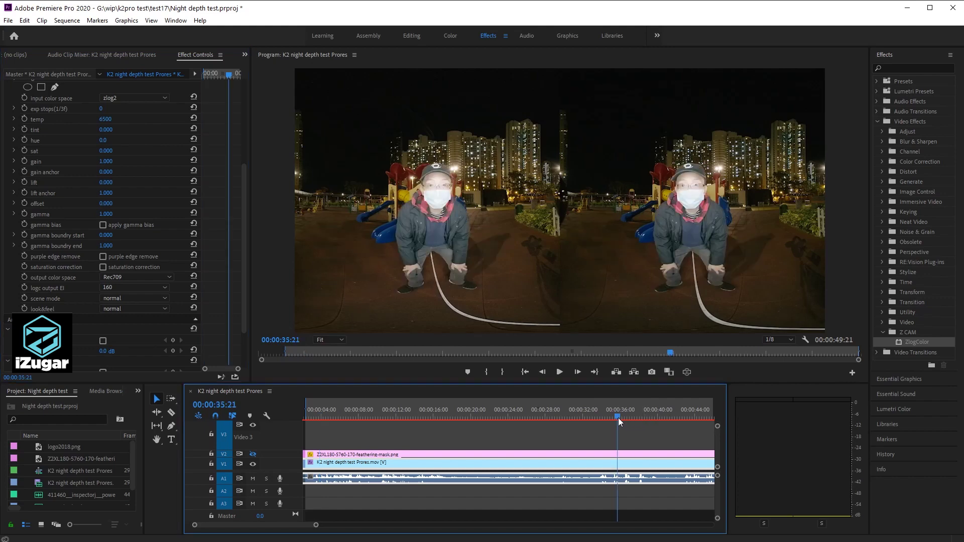
{"action": "left_click", "coordinate": [105, 110]}
{"action": "type", "text": "-3"}
{"action": "key", "text": "Return"}
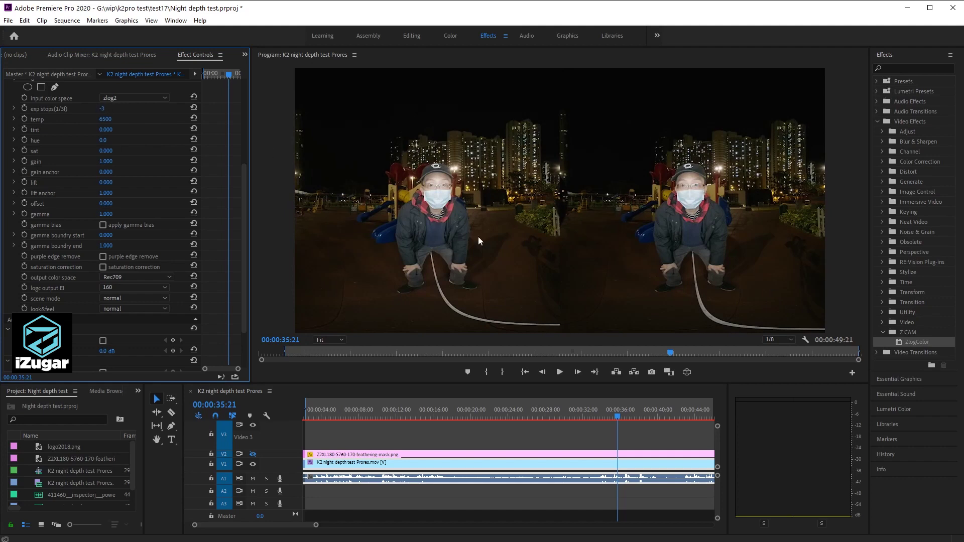
{"action": "left_click", "coordinate": [384, 415]}
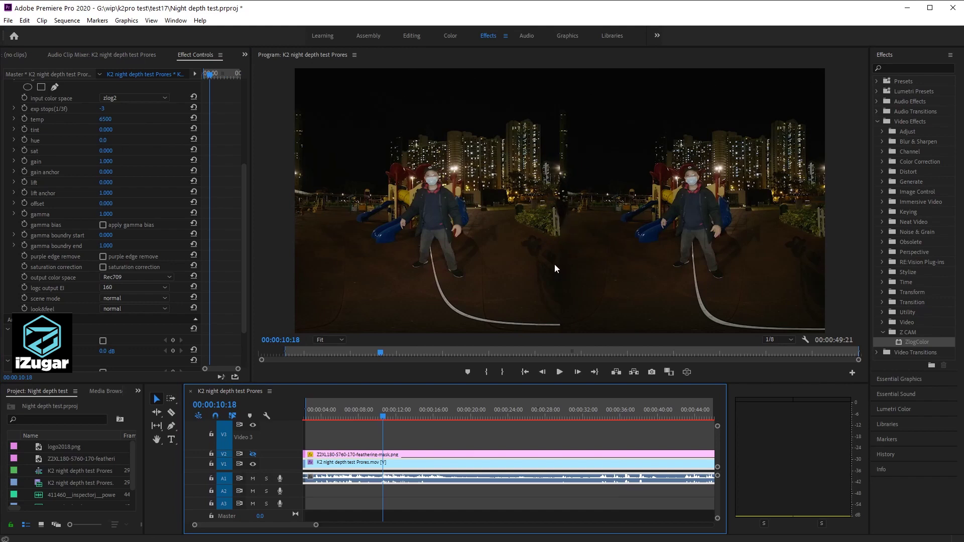
{"action": "left_click", "coordinate": [252, 454]}
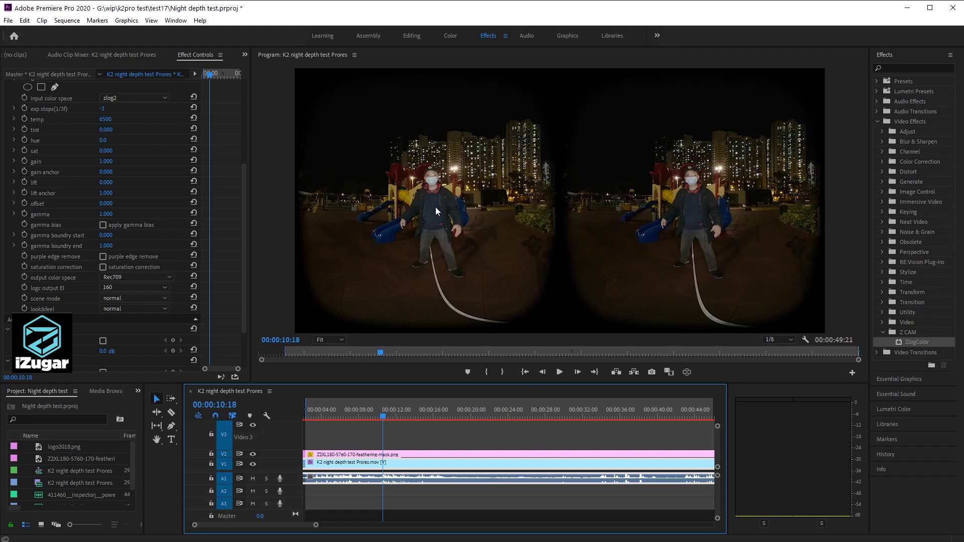
Open File > Export > Media for the HEVC 5120x2560 export and check Render at Maximum Depth.
{"action": "left_click", "coordinate": [8, 21]}
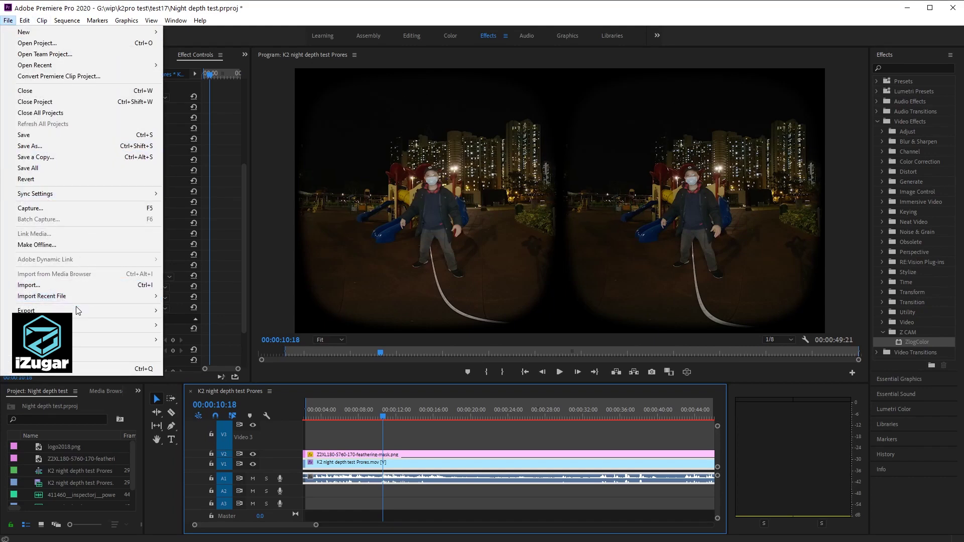
{"action": "mouse_move", "coordinate": [77, 315]}
{"action": "left_click", "coordinate": [200, 312]}
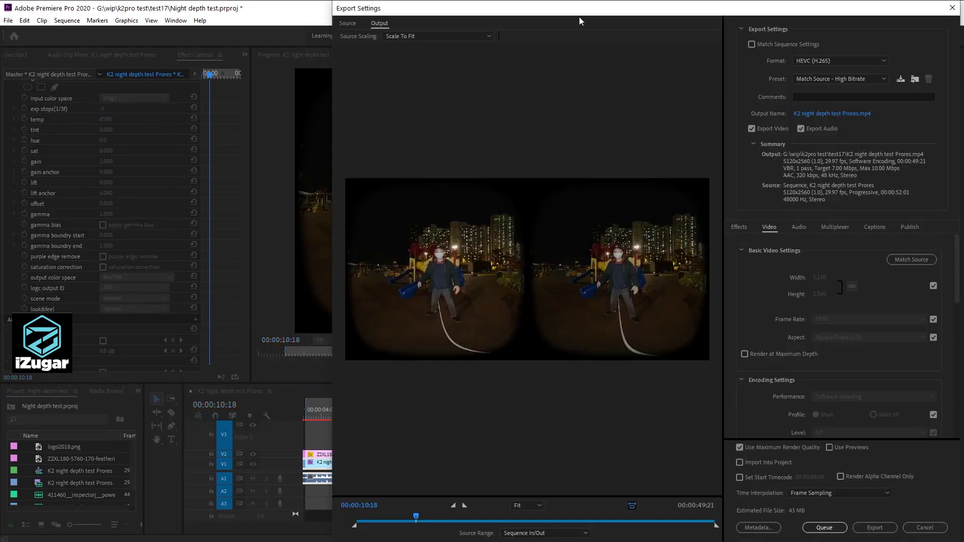
{"action": "left_click_drag", "start_coordinate": [577, 16], "coordinate": [480, 23]}
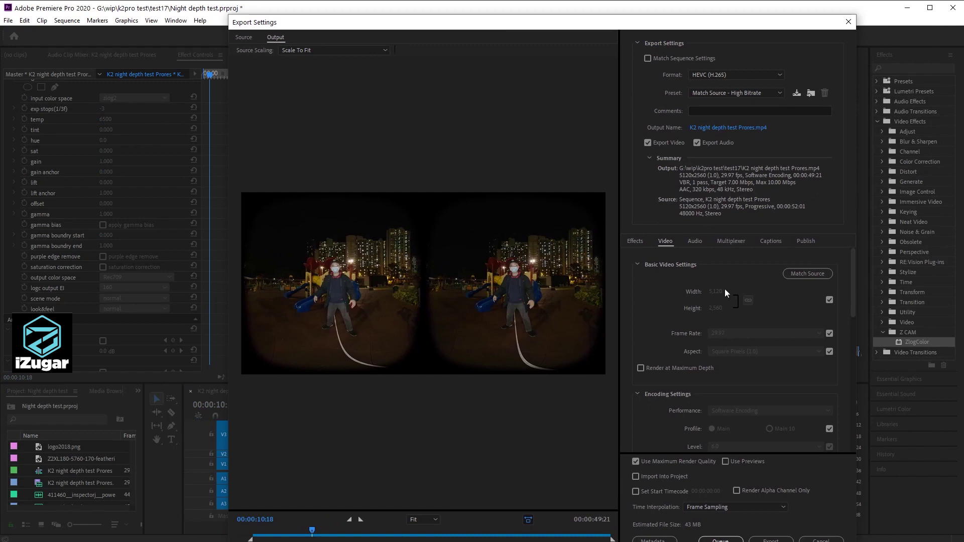
{"action": "left_click_drag", "start_coordinate": [854, 282], "coordinate": [844, 303]}
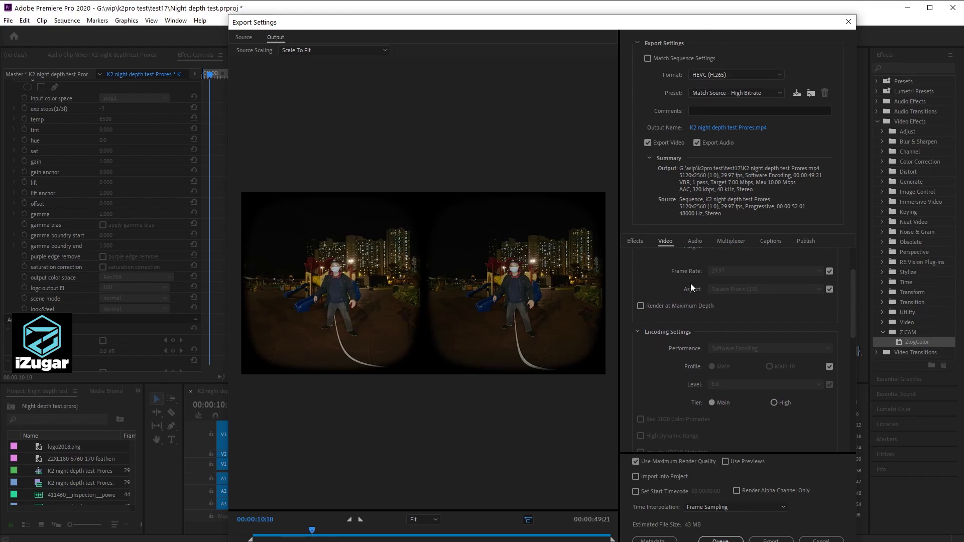
{"action": "left_click", "coordinate": [653, 305]}
{"action": "scroll", "coordinate": [854, 300], "scroll_direction": "down", "scroll_amount": 1}
{"action": "left_click_drag", "start_coordinate": [854, 300], "coordinate": [855, 414]}
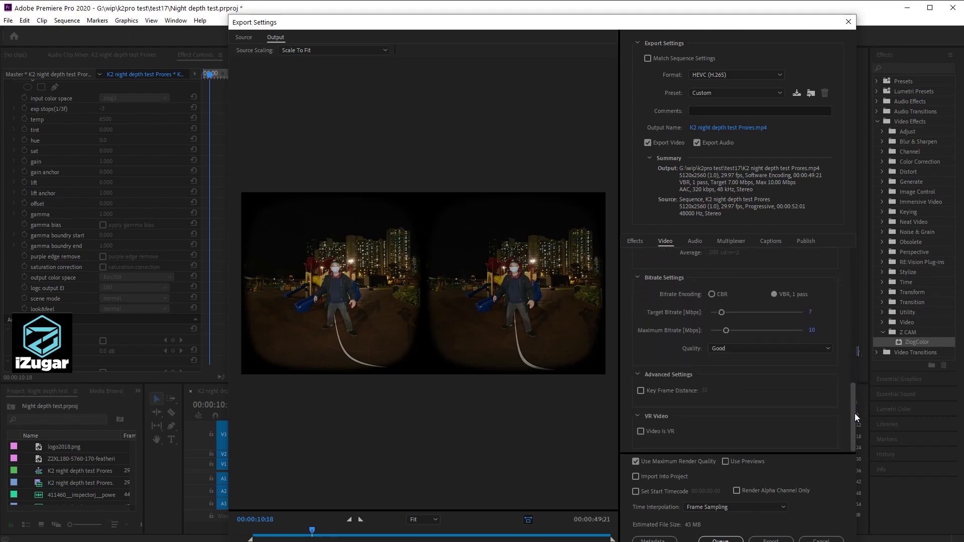
Set the HEVC target bitrate to 60 Mbps and quality to Highest (slowest).
{"action": "left_click", "coordinate": [811, 313]}
{"action": "type", "text": "60"}
{"action": "key", "text": "Return"}
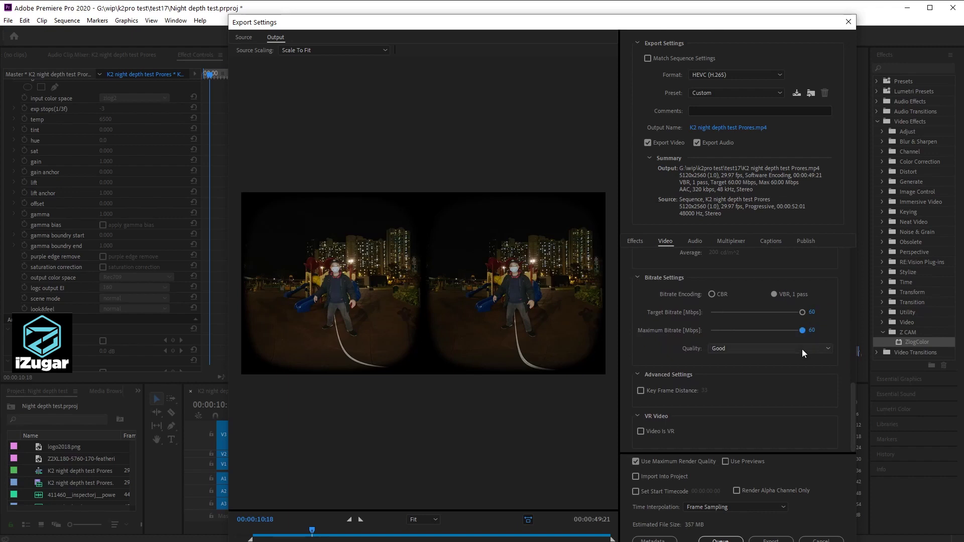
{"action": "left_click", "coordinate": [803, 349]}
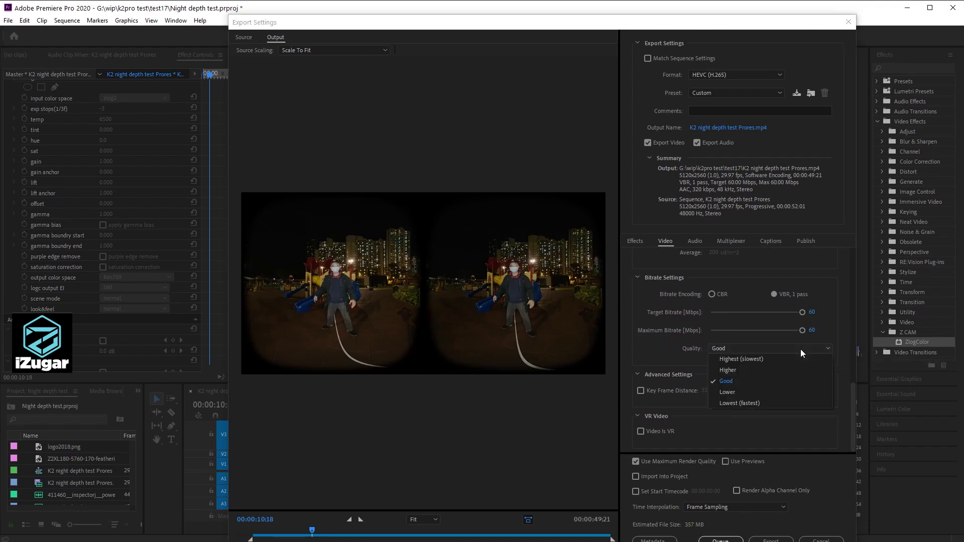
{"action": "left_click", "coordinate": [736, 361]}
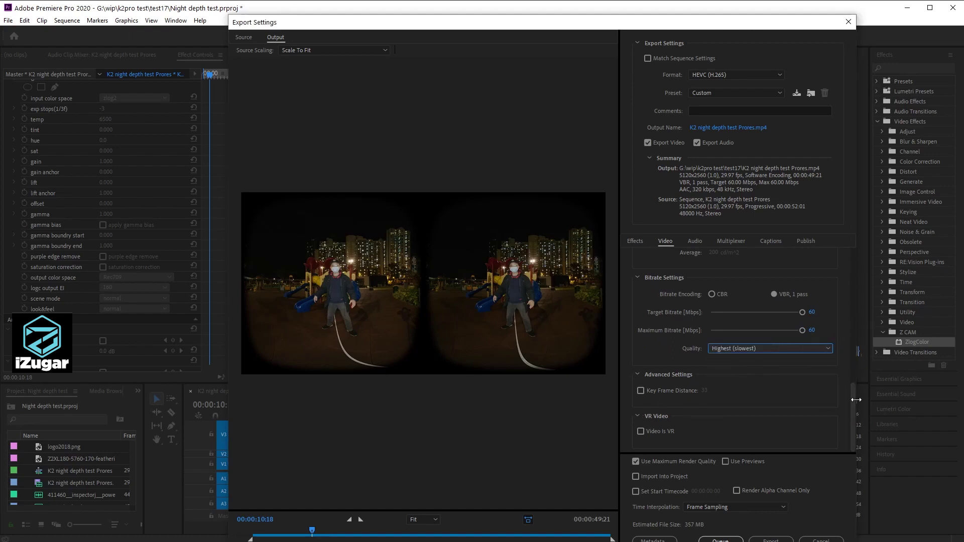
{"action": "left_click_drag", "start_coordinate": [853, 412], "coordinate": [849, 413]}
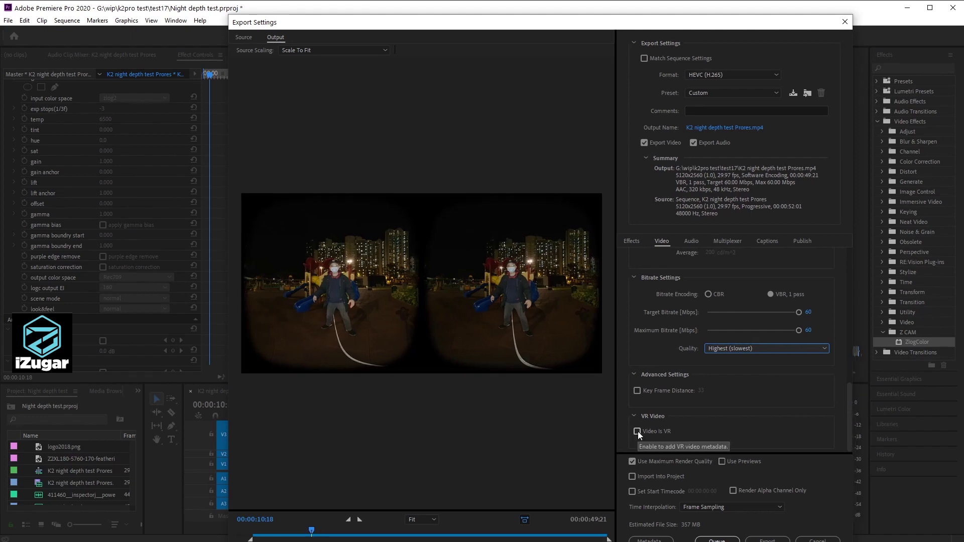
Flag the video as VR, Stereoscopic - Side by Side, 180 horizontal FOV, and export.
{"action": "left_click", "coordinate": [638, 431]}
{"action": "left_click_drag", "start_coordinate": [851, 399], "coordinate": [846, 431]}
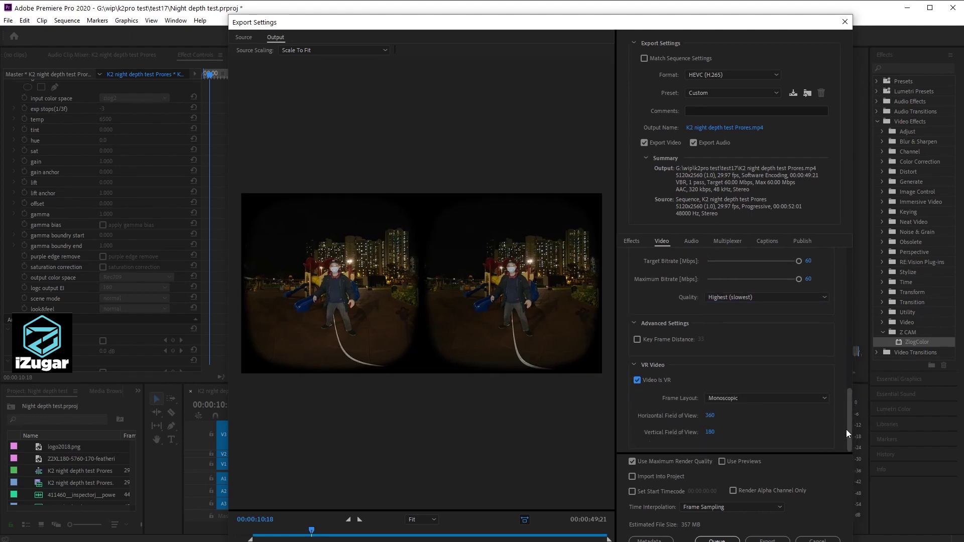
{"action": "left_click", "coordinate": [769, 399]}
{"action": "left_click", "coordinate": [766, 431]}
{"action": "left_click", "coordinate": [708, 417]}
{"action": "type", "text": "180"}
{"action": "key", "text": "Return"}
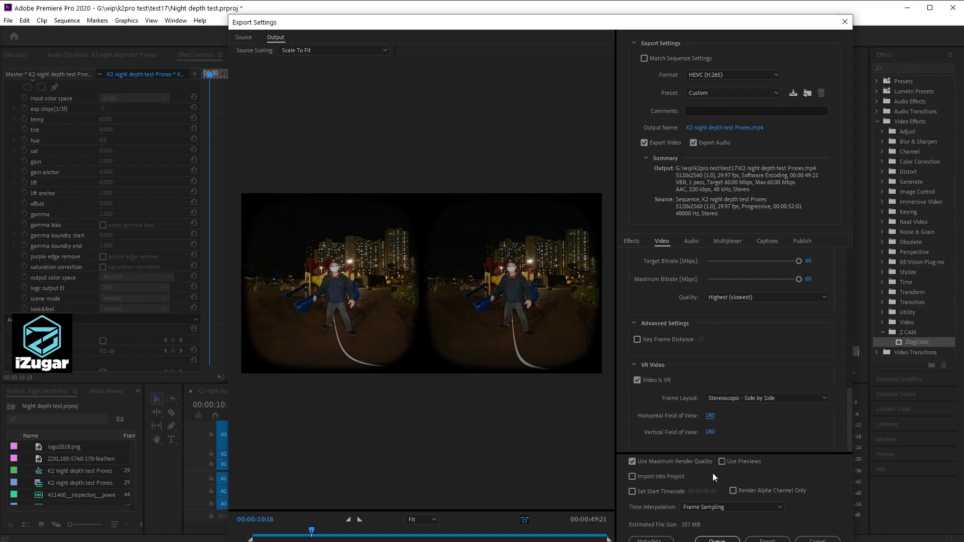
{"action": "left_click", "coordinate": [748, 540]}
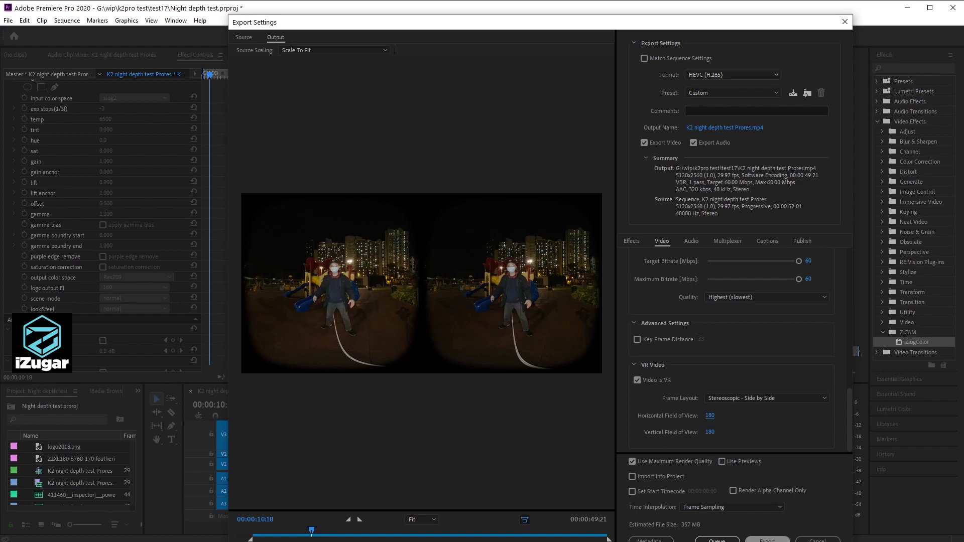